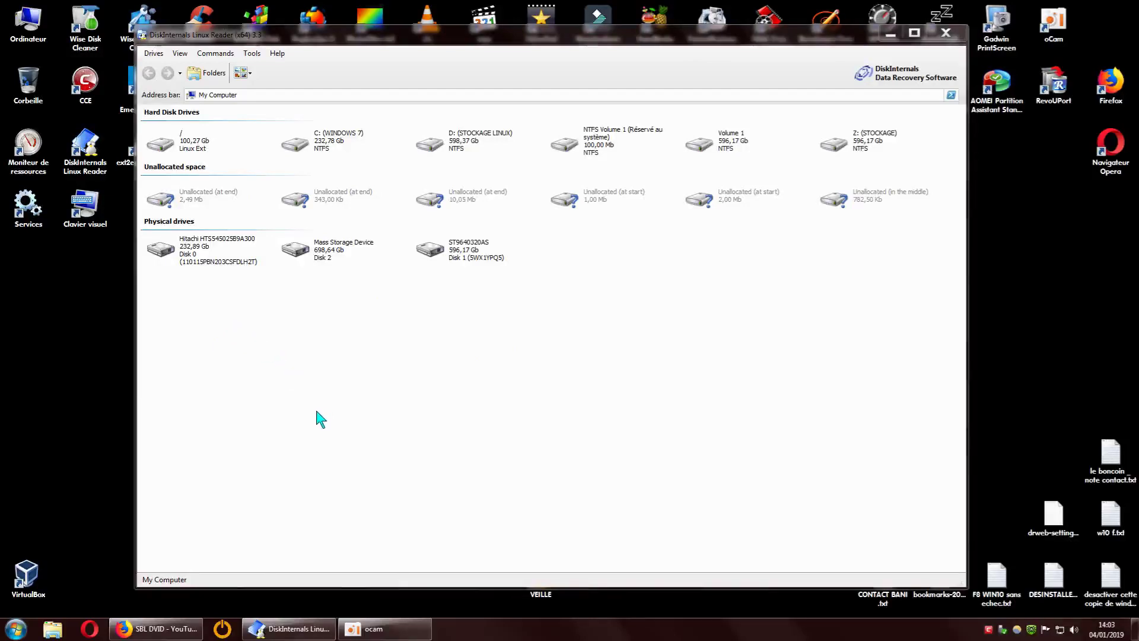
Step: Open the 100,27 Gb Linux Ext partition to examine its folders, and return to the drive list
left_click(196, 148)
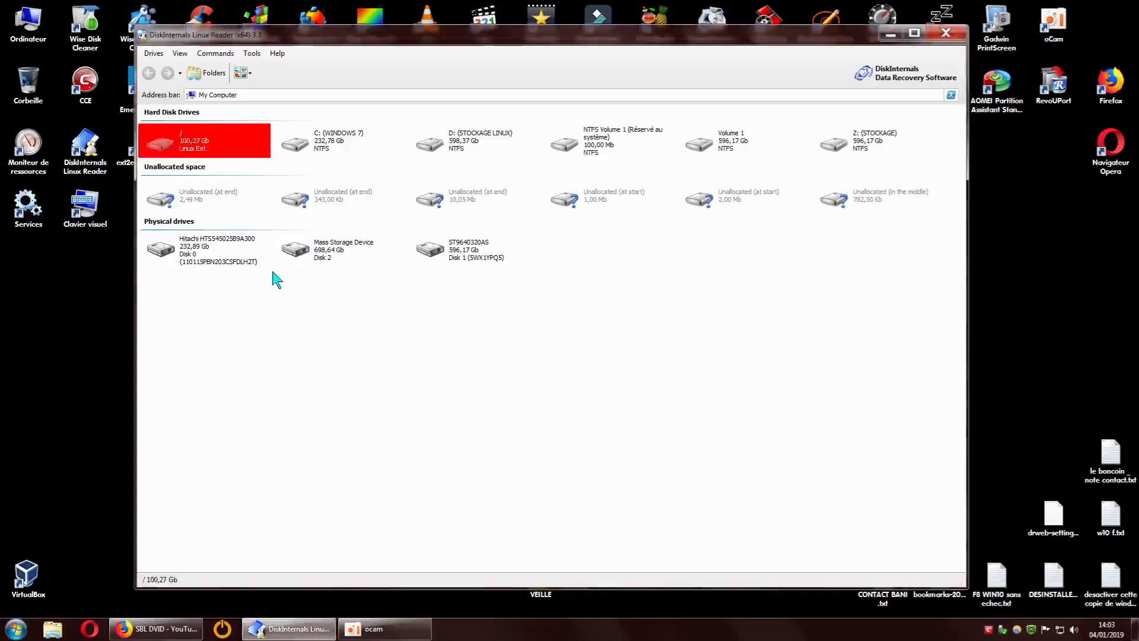
double_click(198, 152)
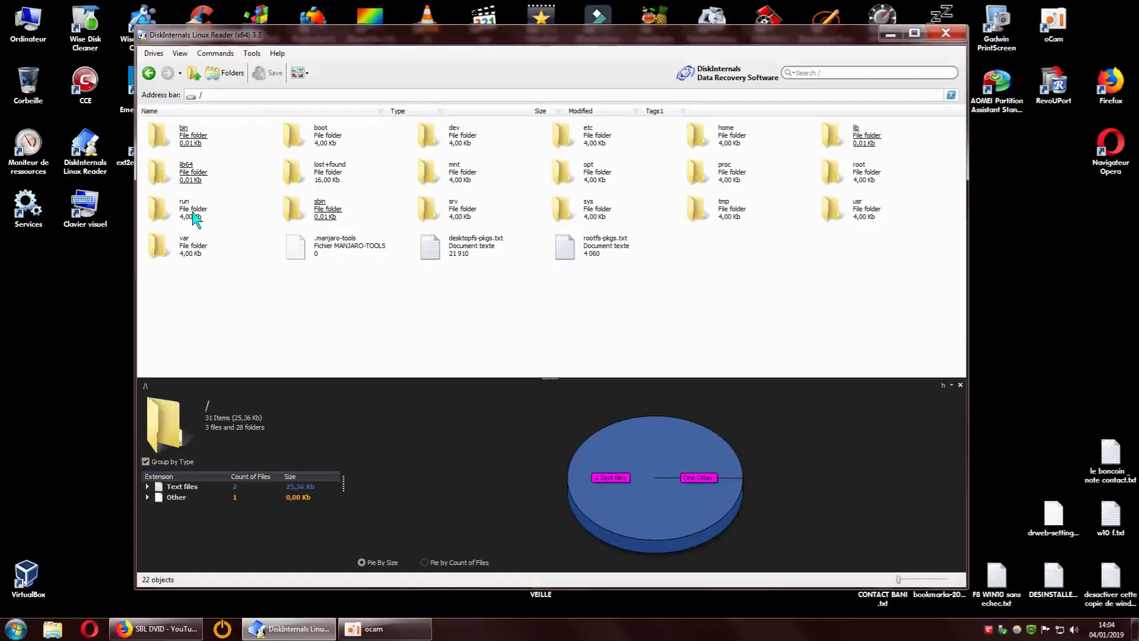
left_click(150, 74)
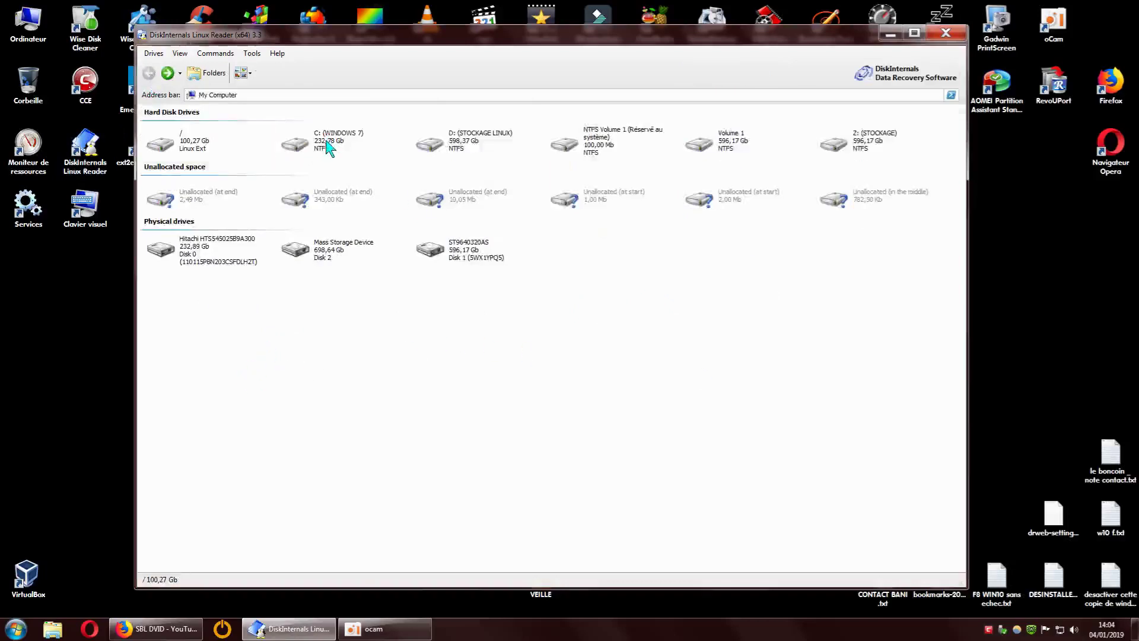
left_click_drag(462, 40, 607, 28)
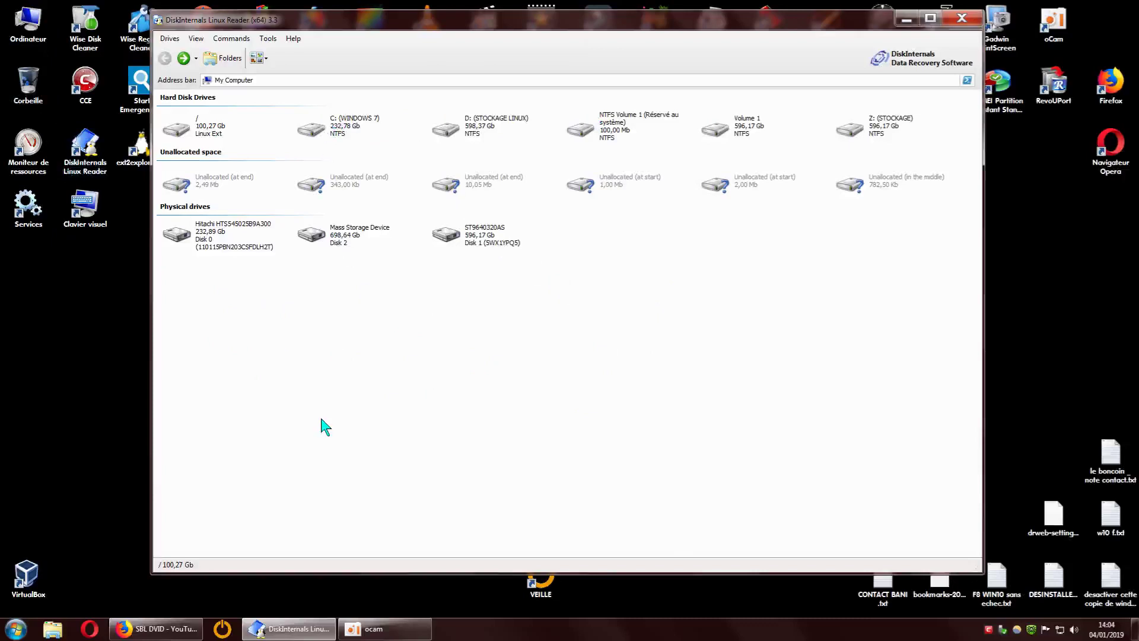
mouse_move(395, 21)
left_mouse_down()
mouse_move(394, 53)
mouse_move(388, 26)
left_mouse_up()
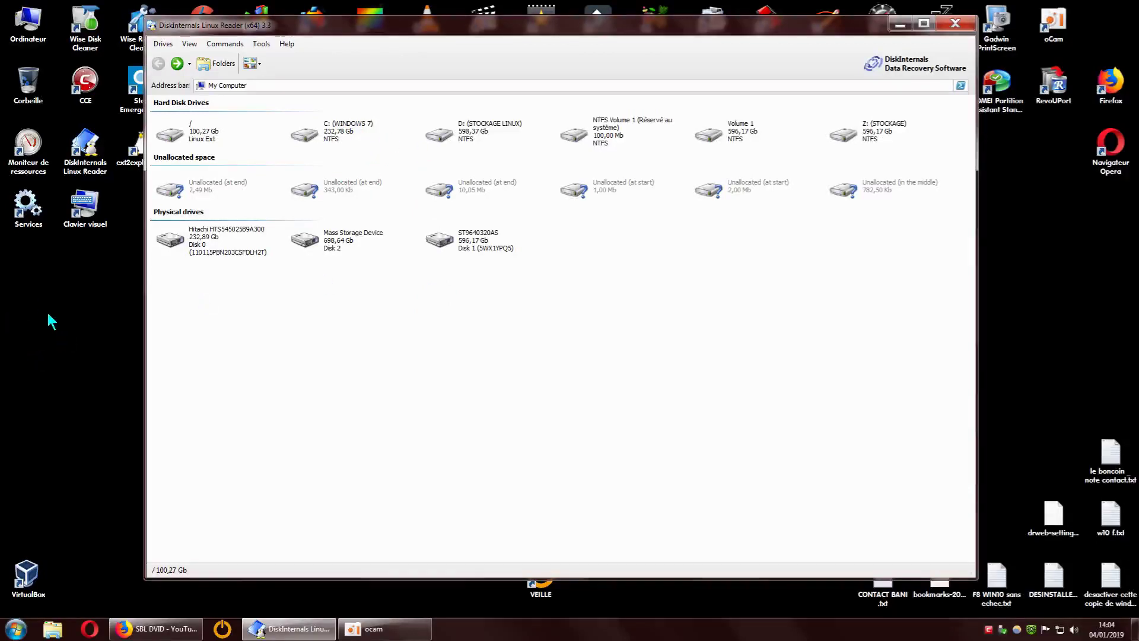
Step: Open the C: (WINDOWS 7) drive to examine its hidden system files such as $MFTMirr and hiberfil.sys, and return to the drive list
double_click(331, 133)
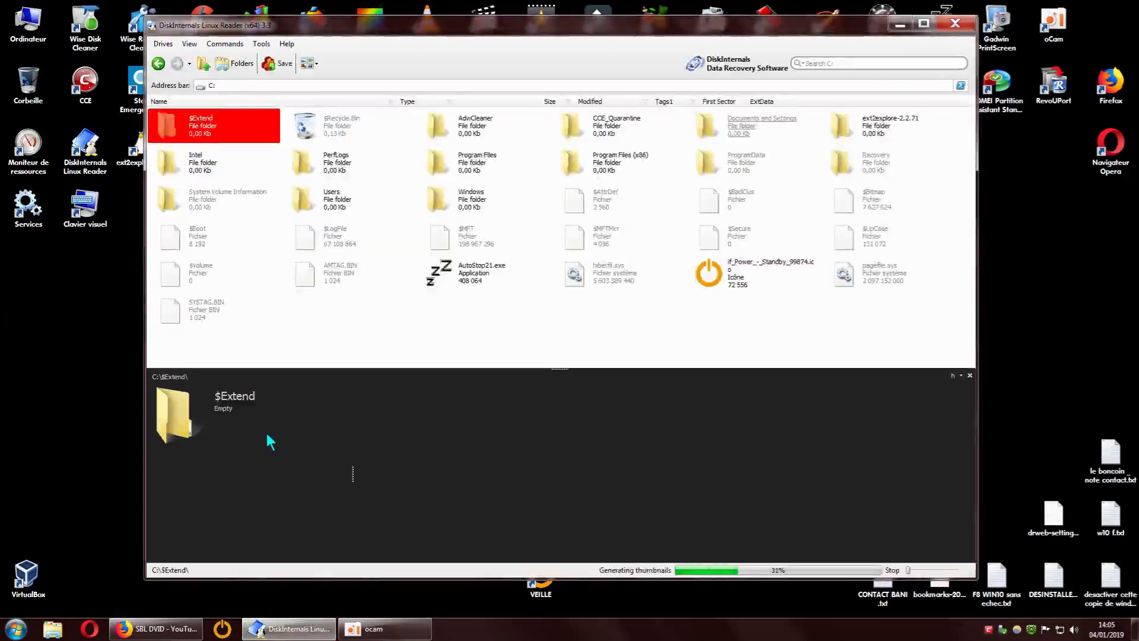
left_click(469, 242)
left_click(600, 246)
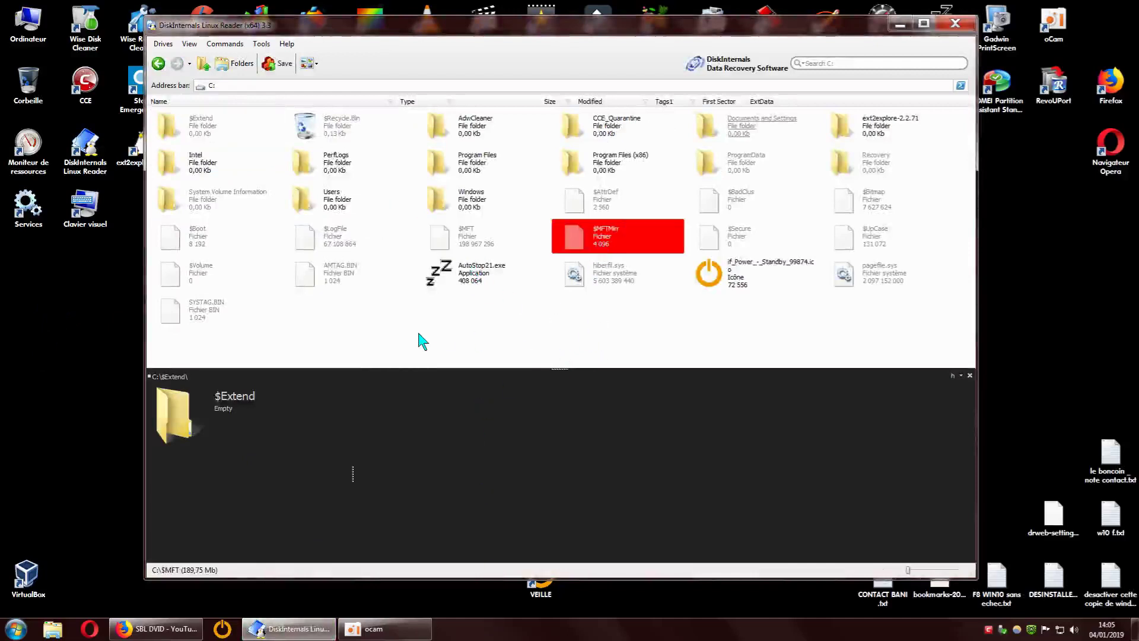
left_click(609, 288)
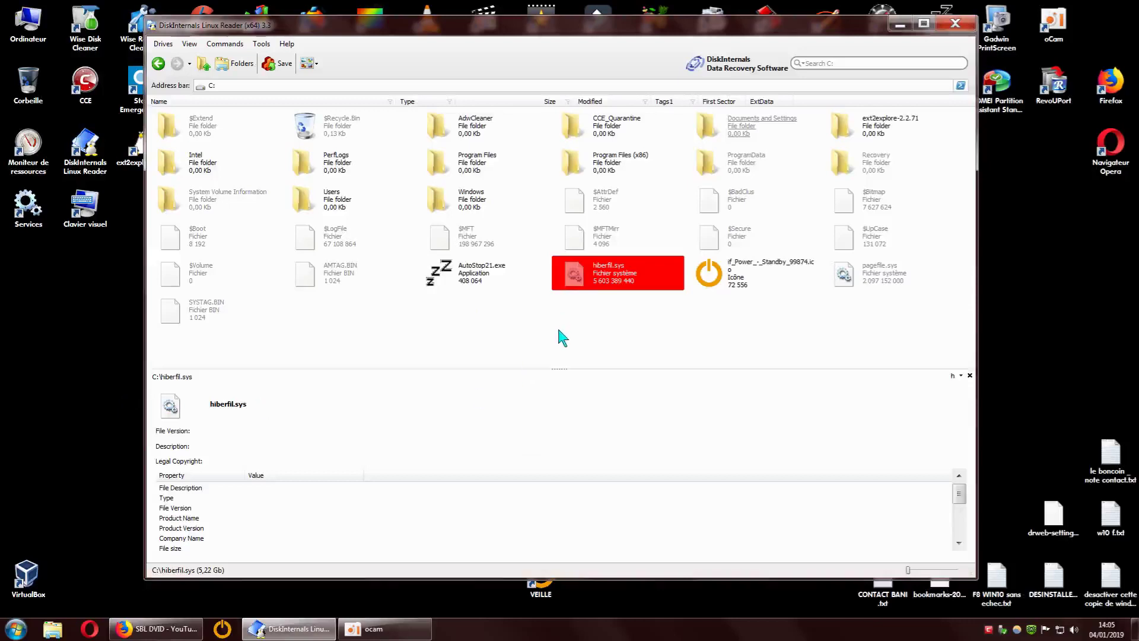
left_click(159, 65)
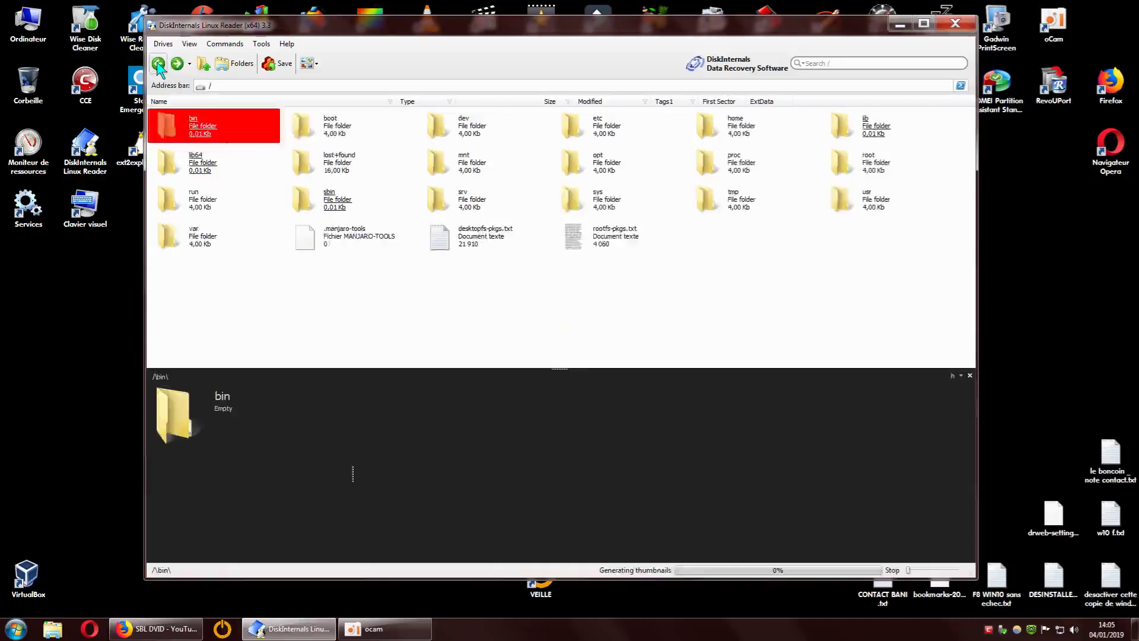
left_click(158, 64)
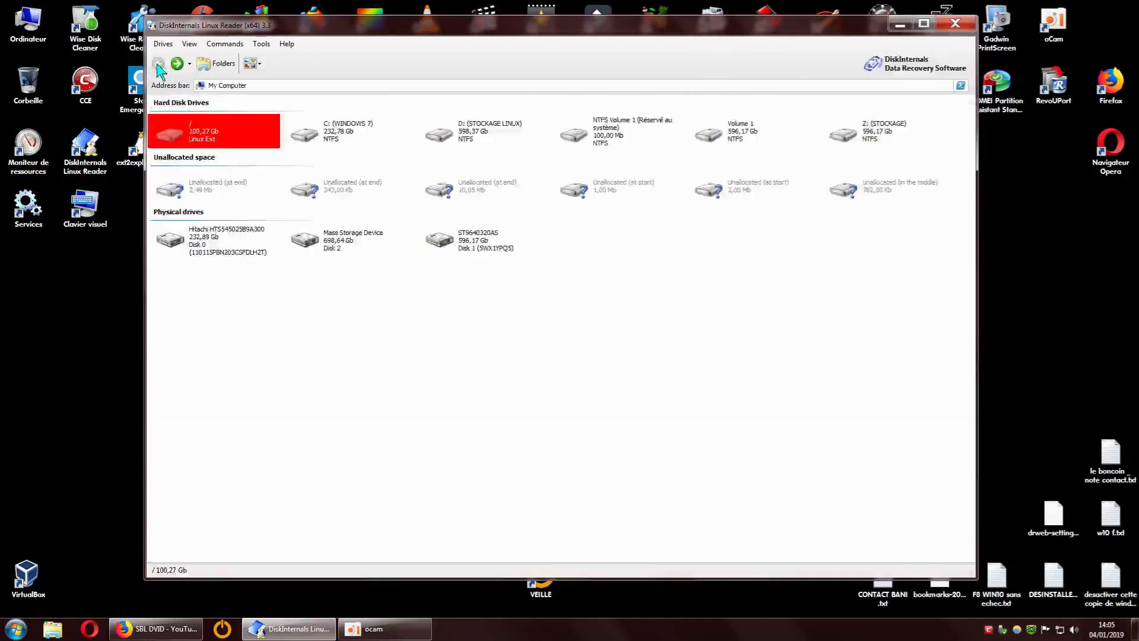
Step: Open the Linux Ext partition and select all the folders and files in its root
double_click(196, 132)
left_click_drag(197, 285, 292, 119)
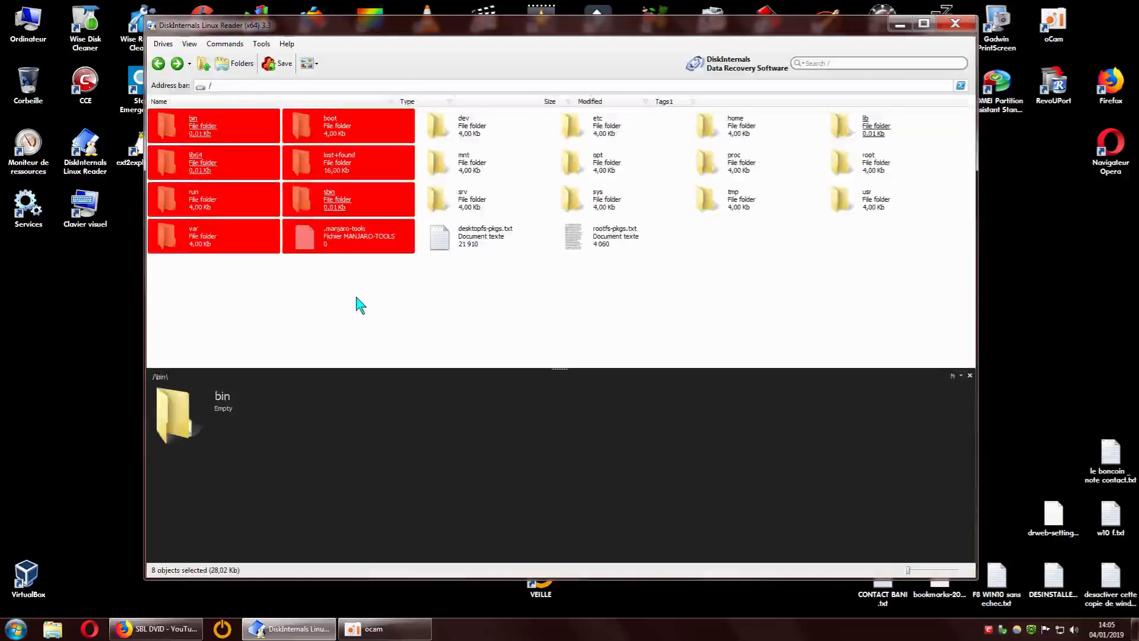
left_click(356, 305)
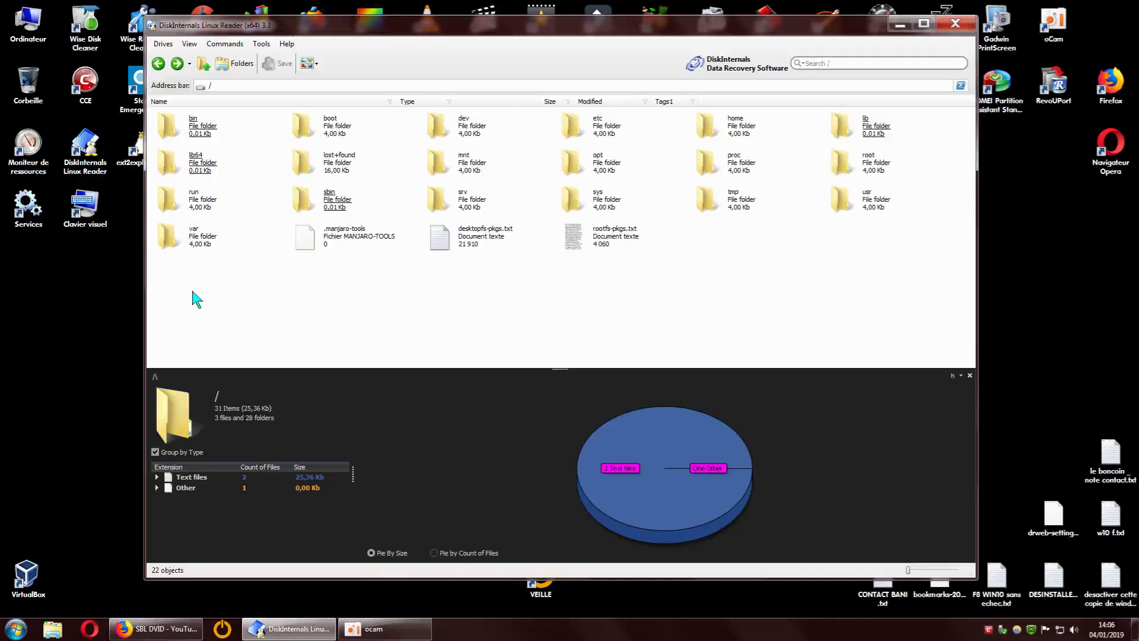
left_click_drag(182, 292, 883, 117)
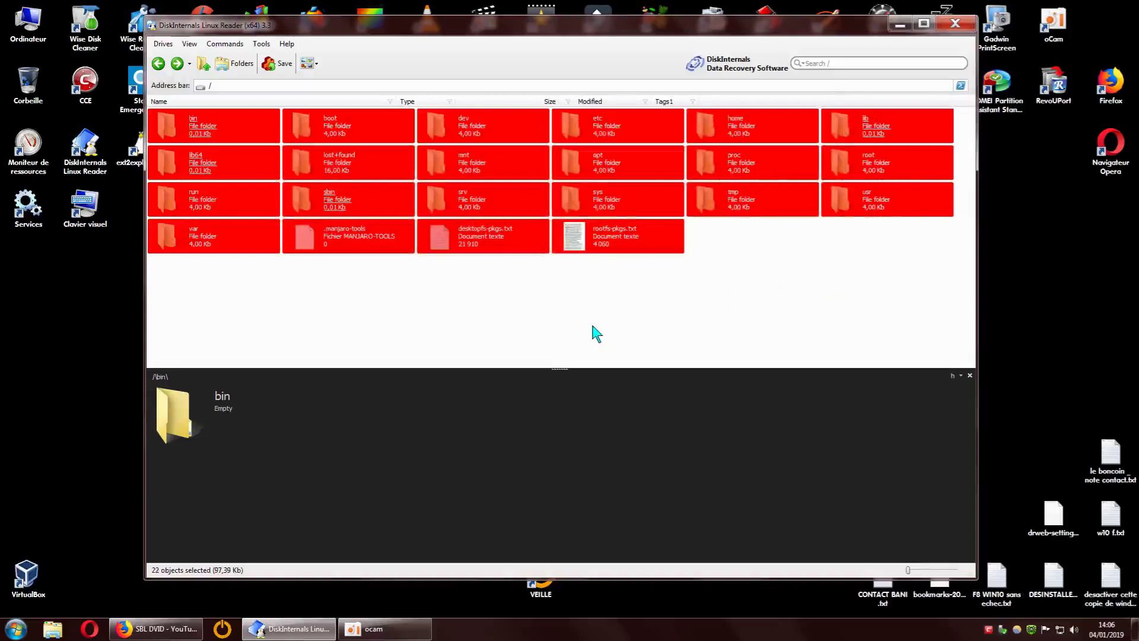
Step: Try to export the partition's entire root contents using the Save Files option
left_click(278, 67)
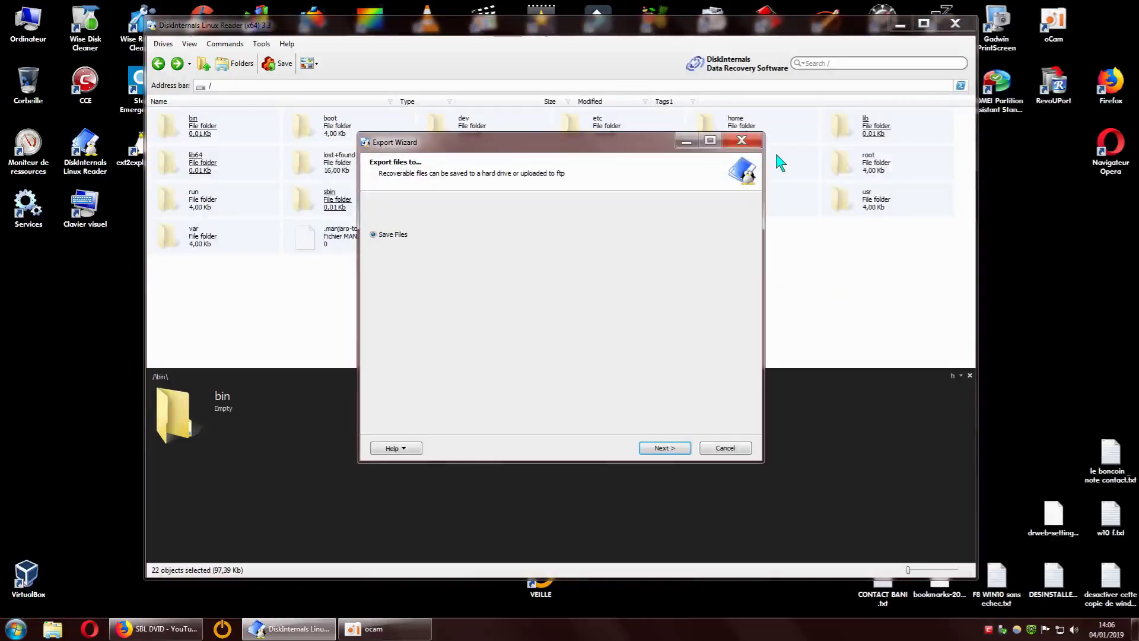
left_click(741, 141)
right_click(475, 194)
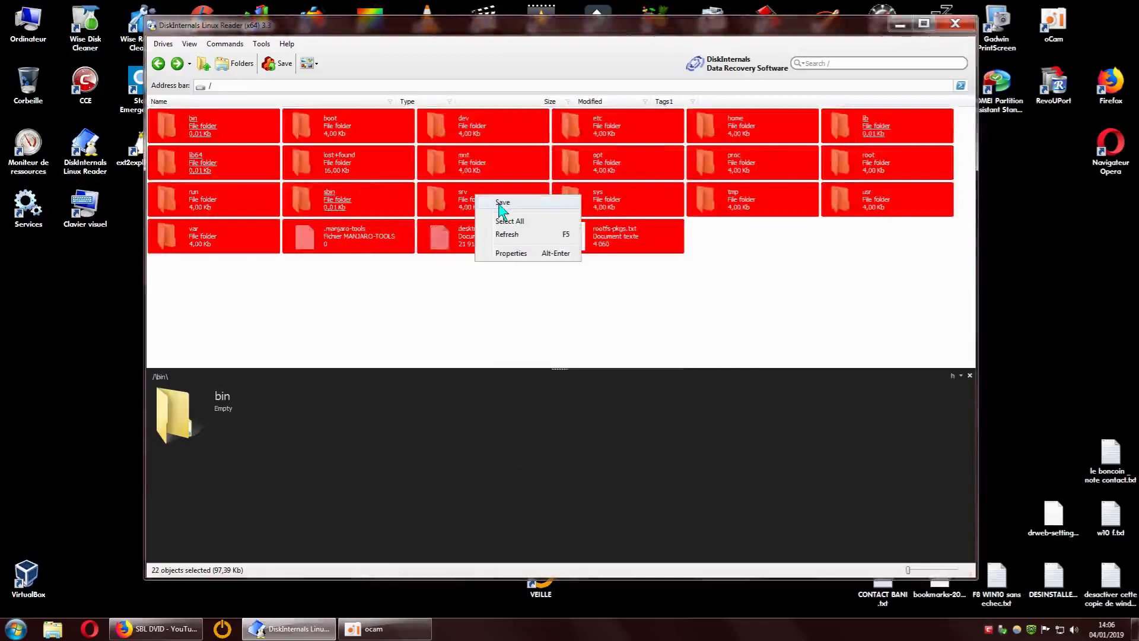
left_click(501, 205)
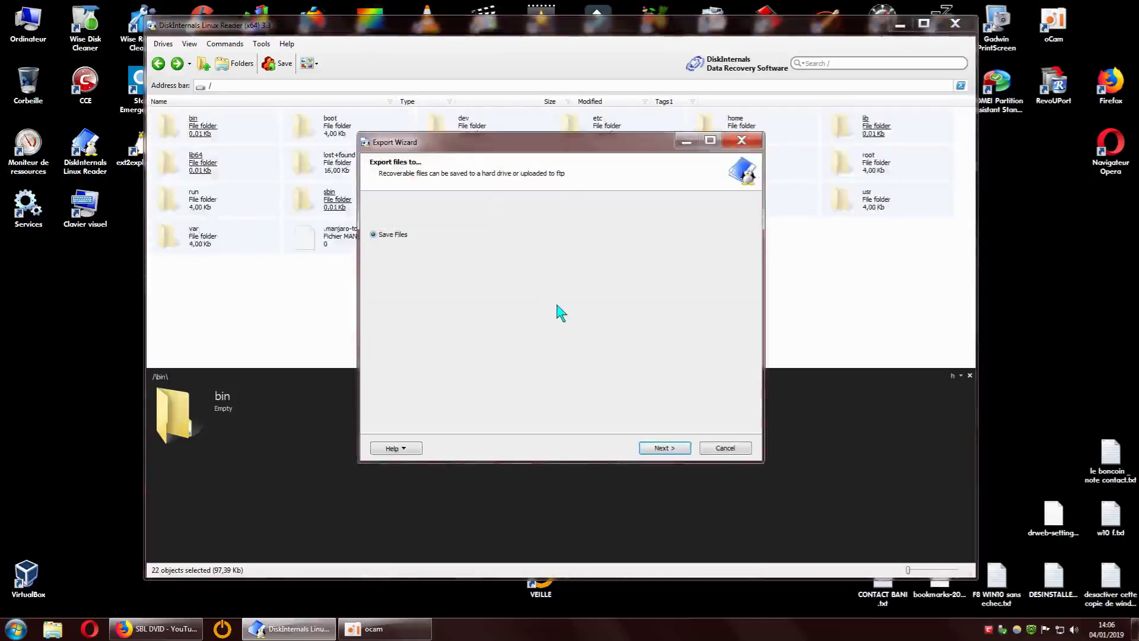
left_click(663, 449)
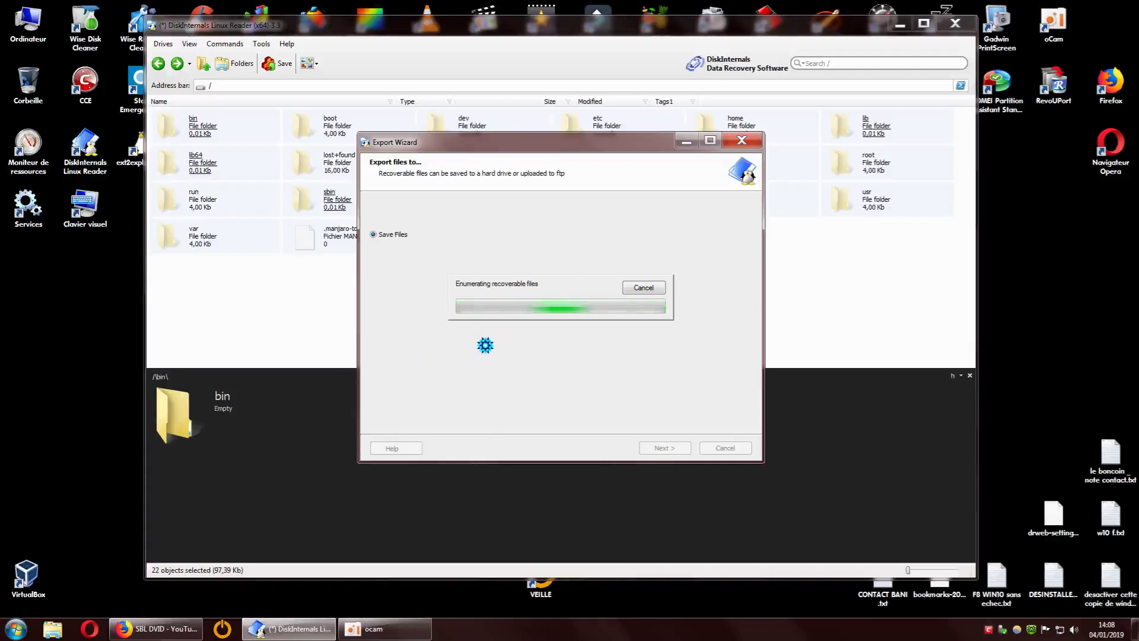
left_click(645, 289)
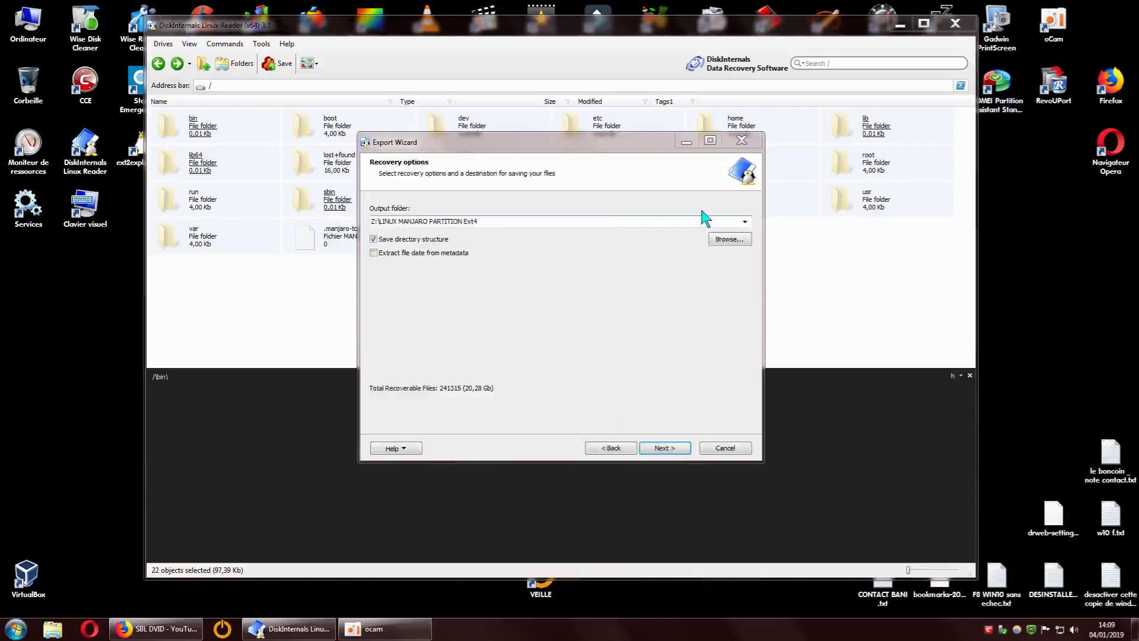
left_click(741, 140)
left_click(678, 315)
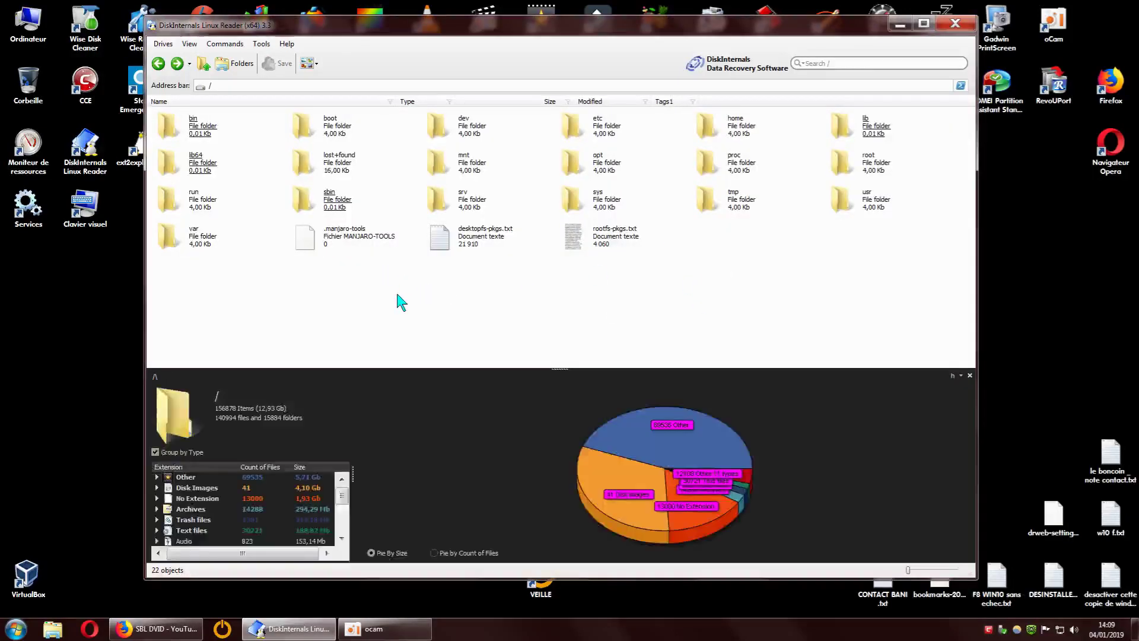
Step: Select the run, sbin, var and .manjaro-tools items and start exporting them with the Save Files option
left_click_drag(220, 285, 326, 209)
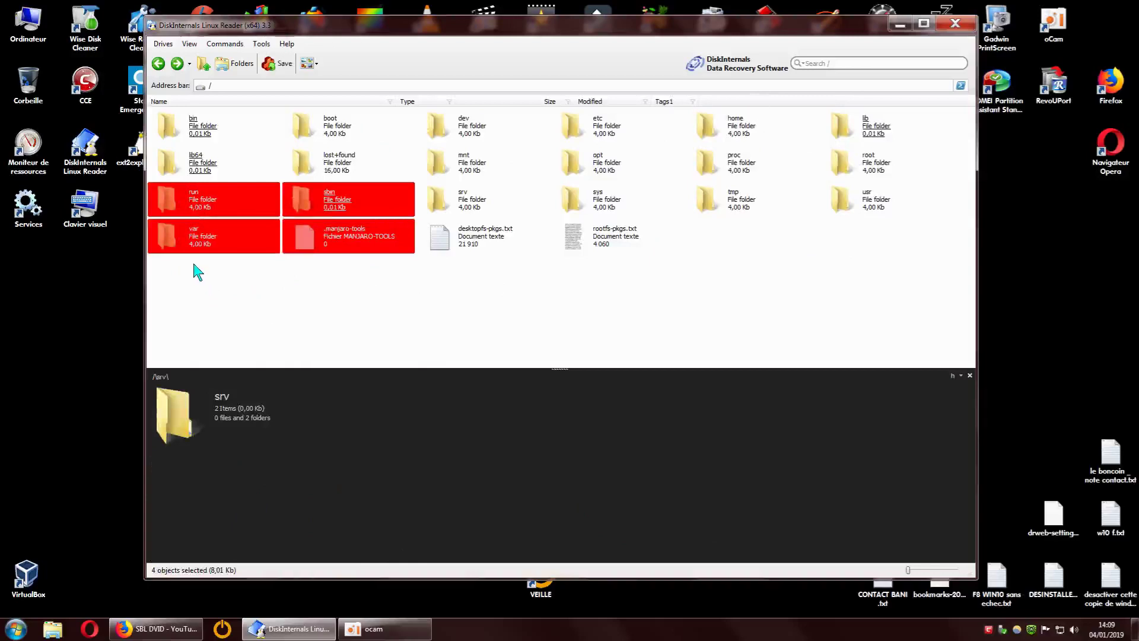
left_click(268, 65)
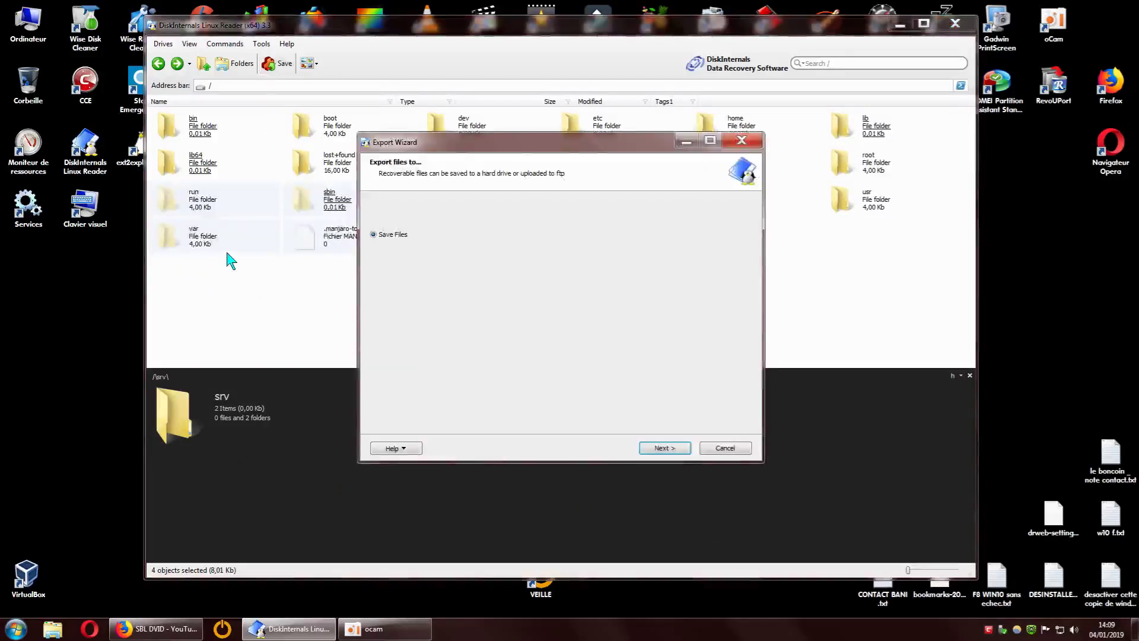
left_click(669, 450)
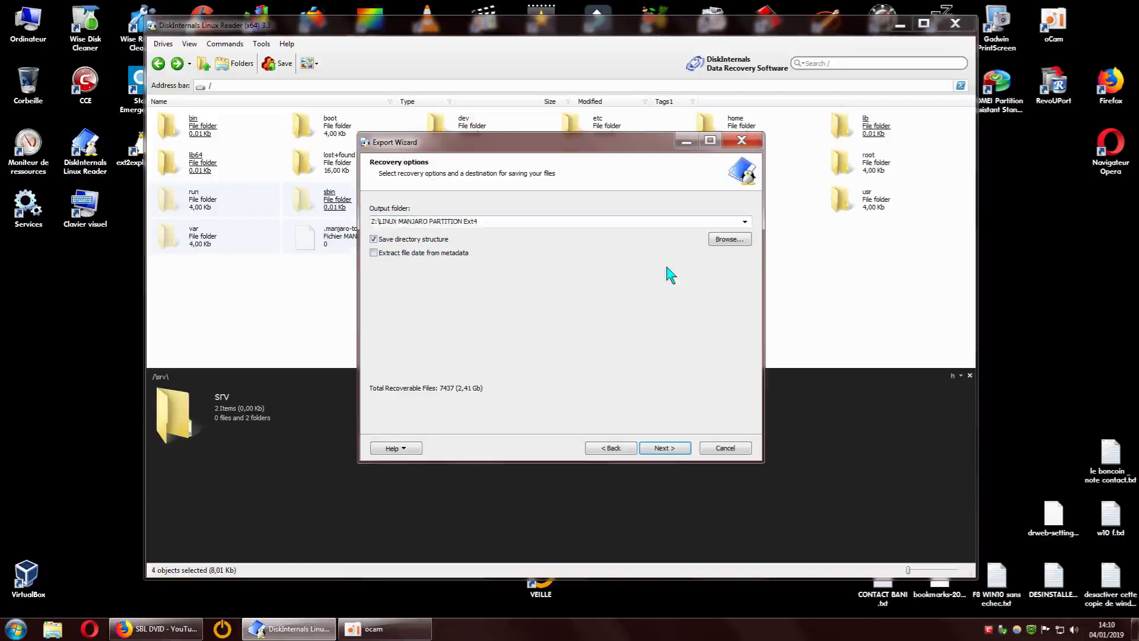
Step: Choose Z:\LINUX MANJARO PARTITION Ext4 as the export's output folder and accept the recovery options
left_click(724, 240)
left_click_drag(725, 221, 493, 43)
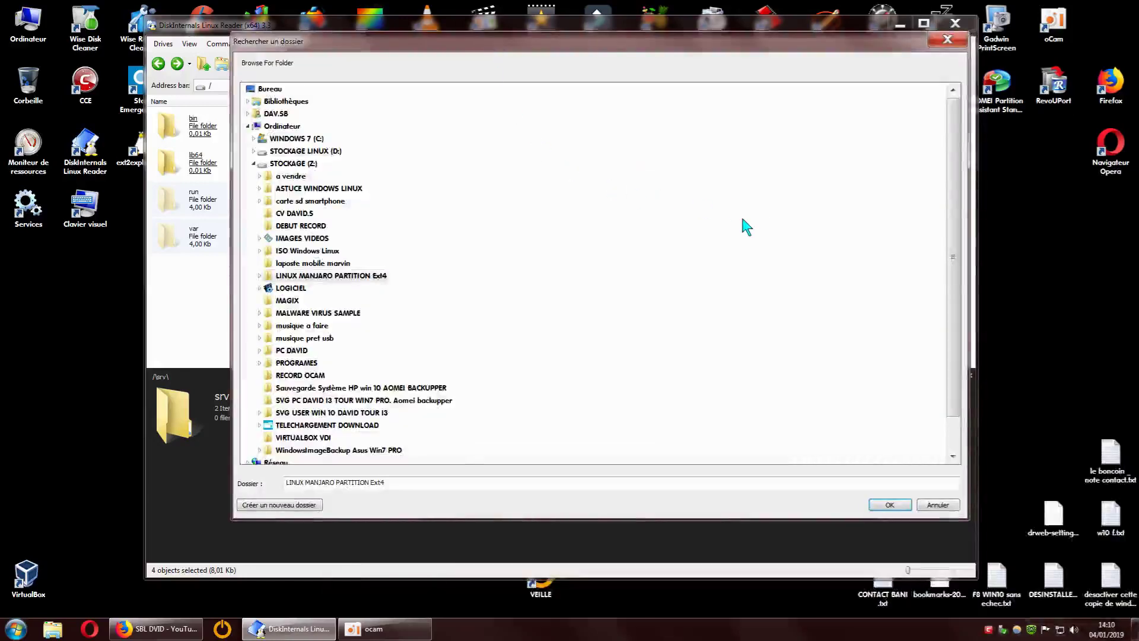
double_click(266, 275)
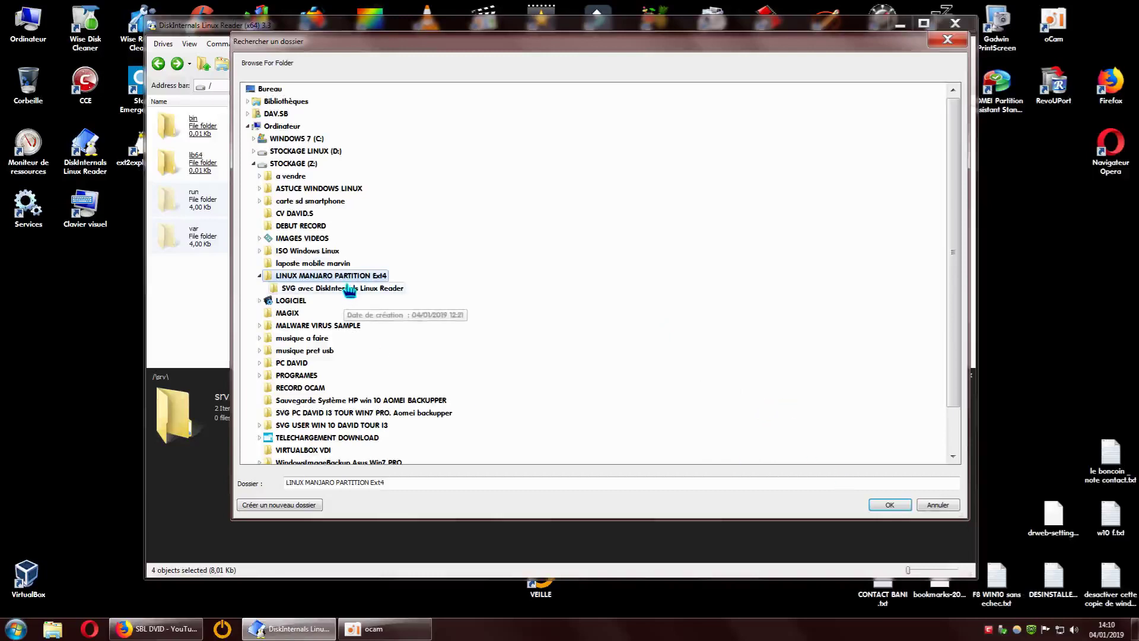
left_click(890, 506)
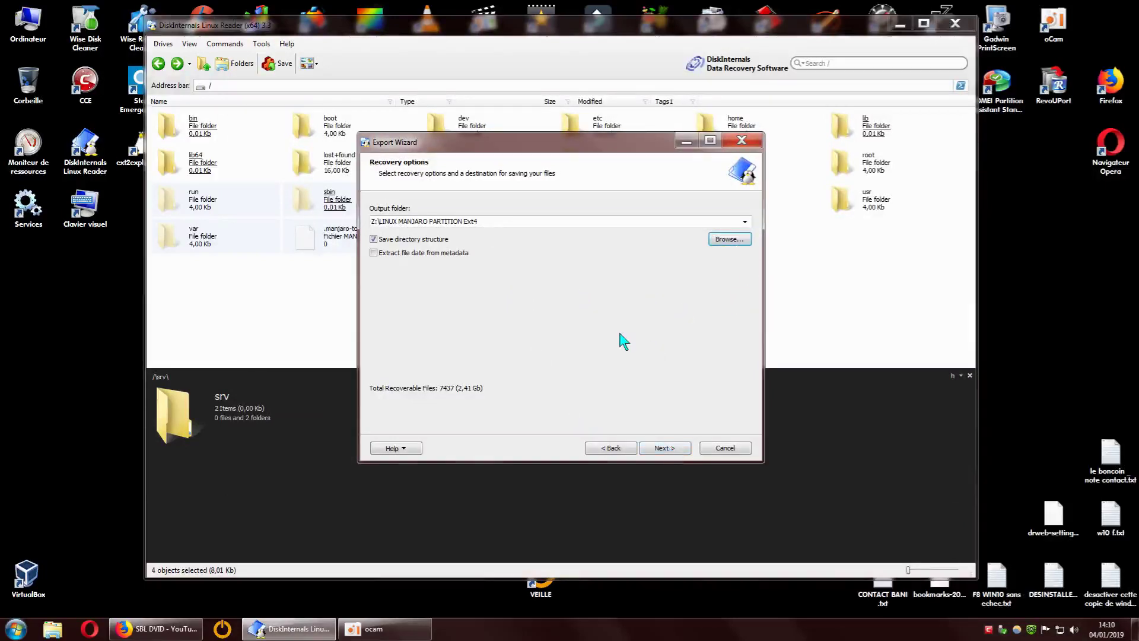
left_click(663, 449)
Step: Export the four checked items, finish the Export Wizard and clear the file selection
left_click_drag(564, 145, 751, 258)
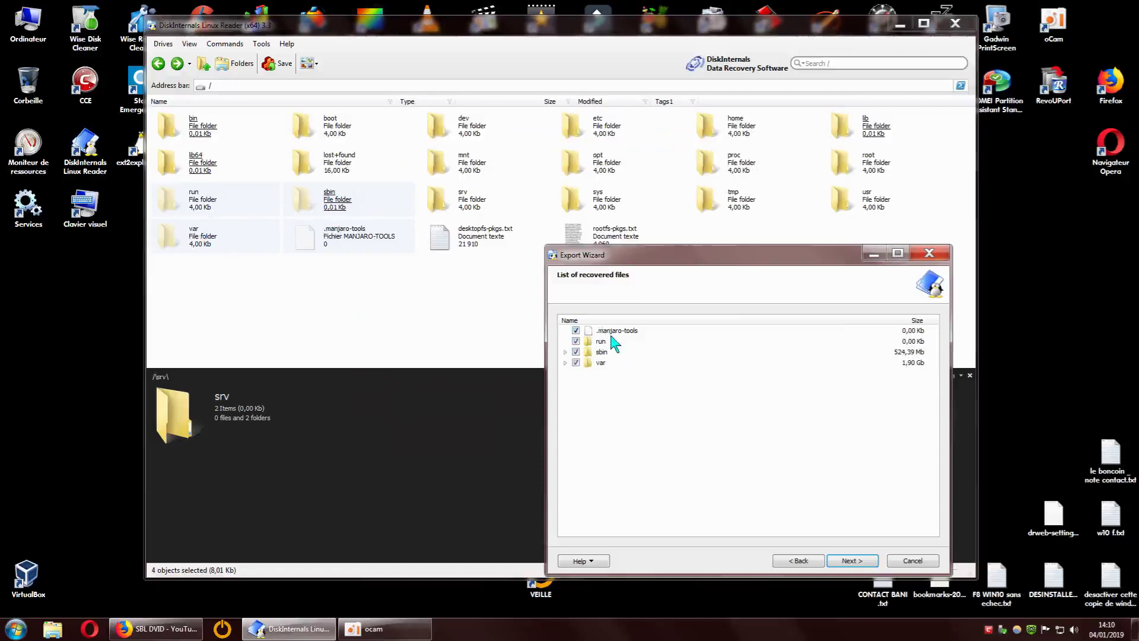
left_click_drag(686, 255, 617, 152)
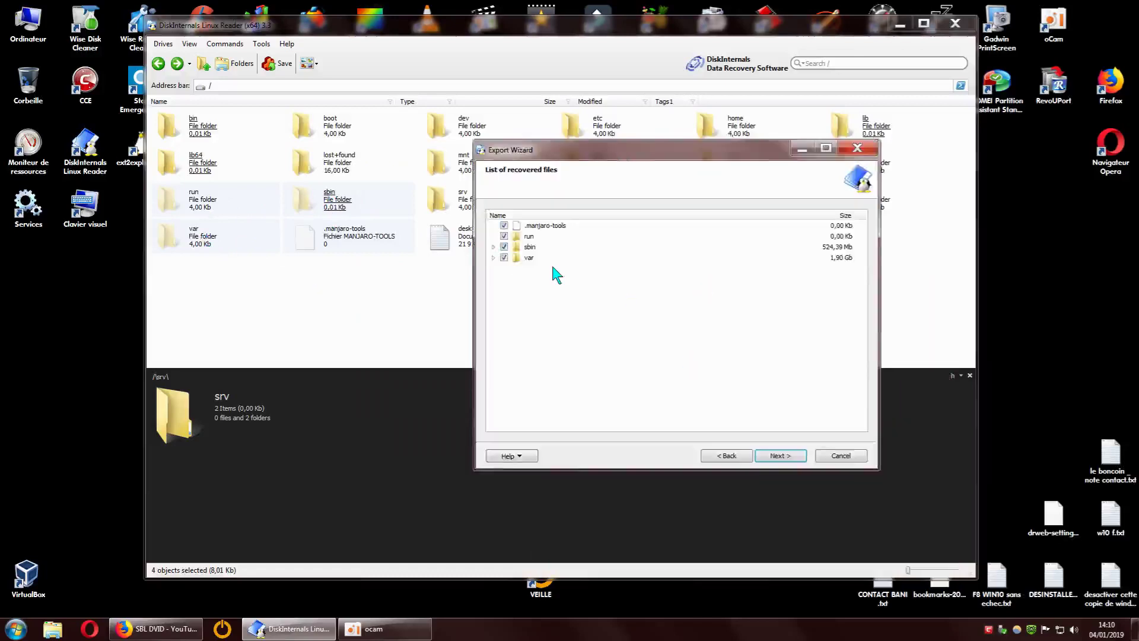
left_click(784, 454)
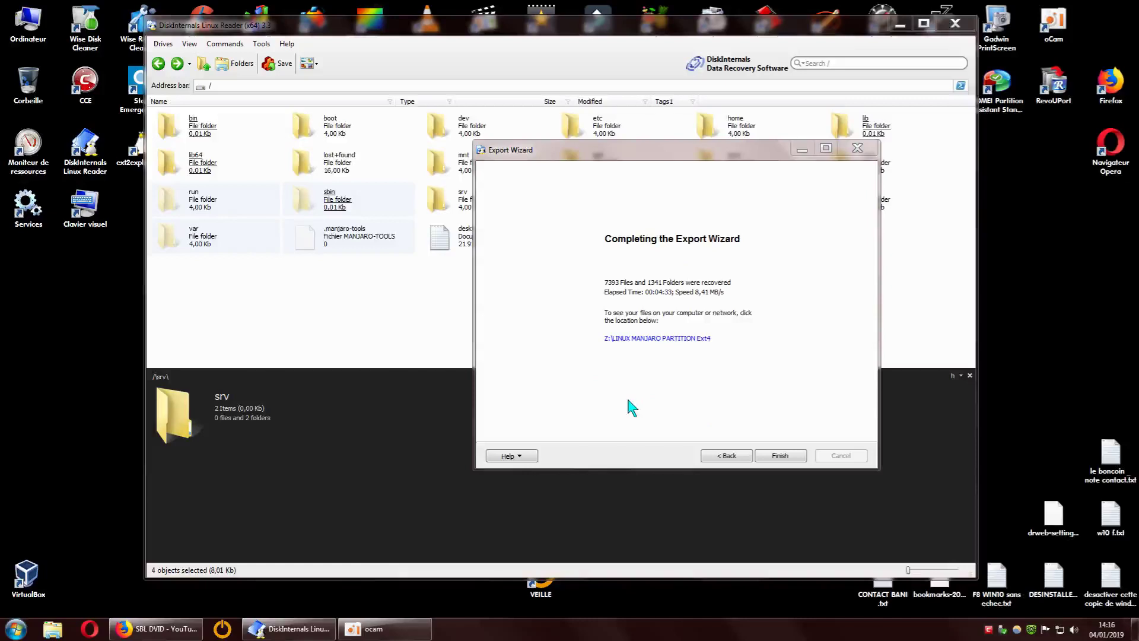
left_click(780, 455)
left_click(620, 320)
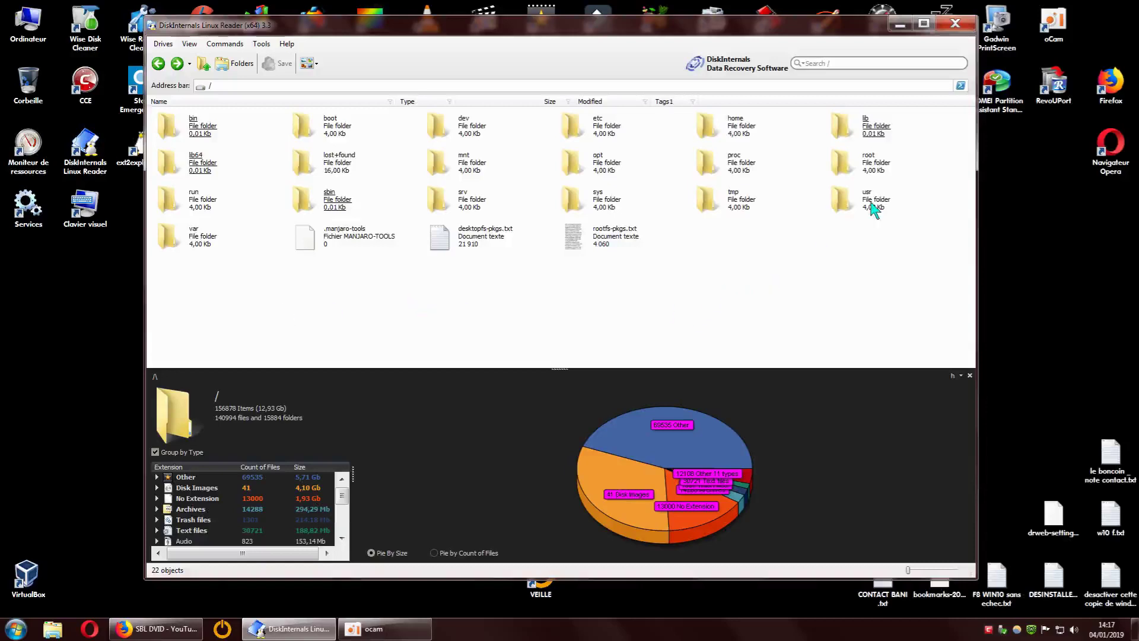
Step: Close DiskInternals Linux Reader and confirm the exit
left_click(955, 25)
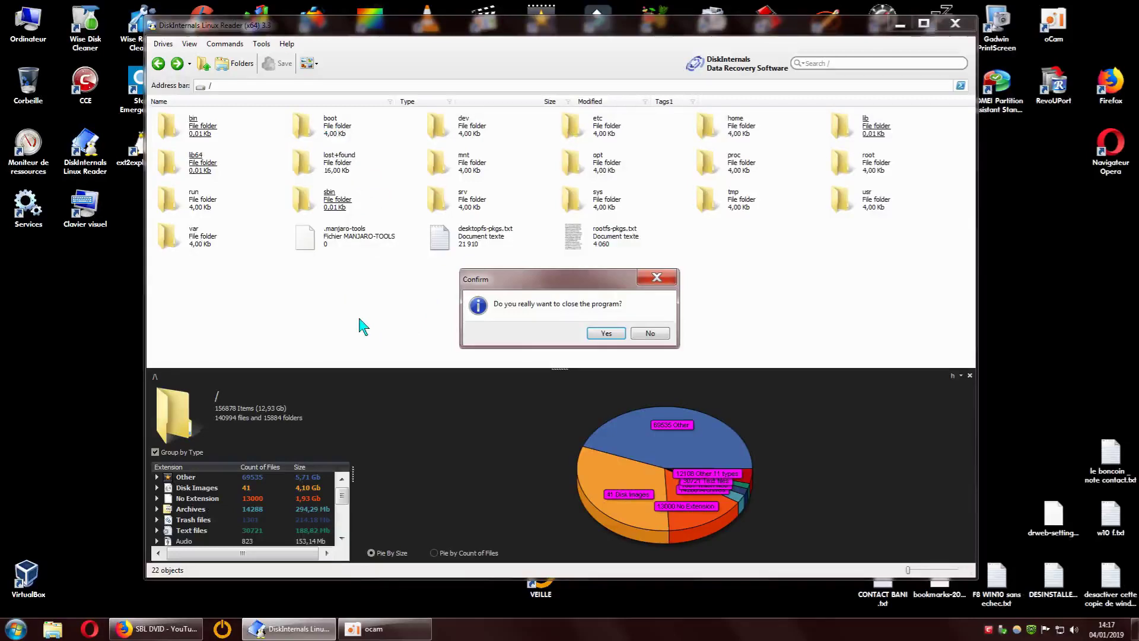
left_click(656, 278)
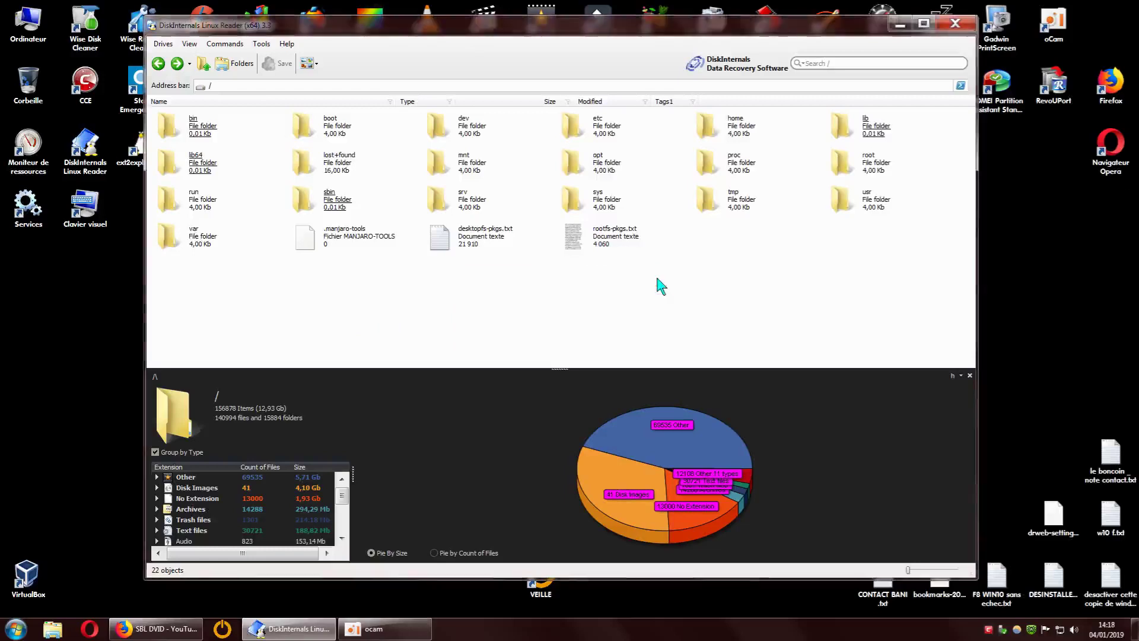
left_click(955, 24)
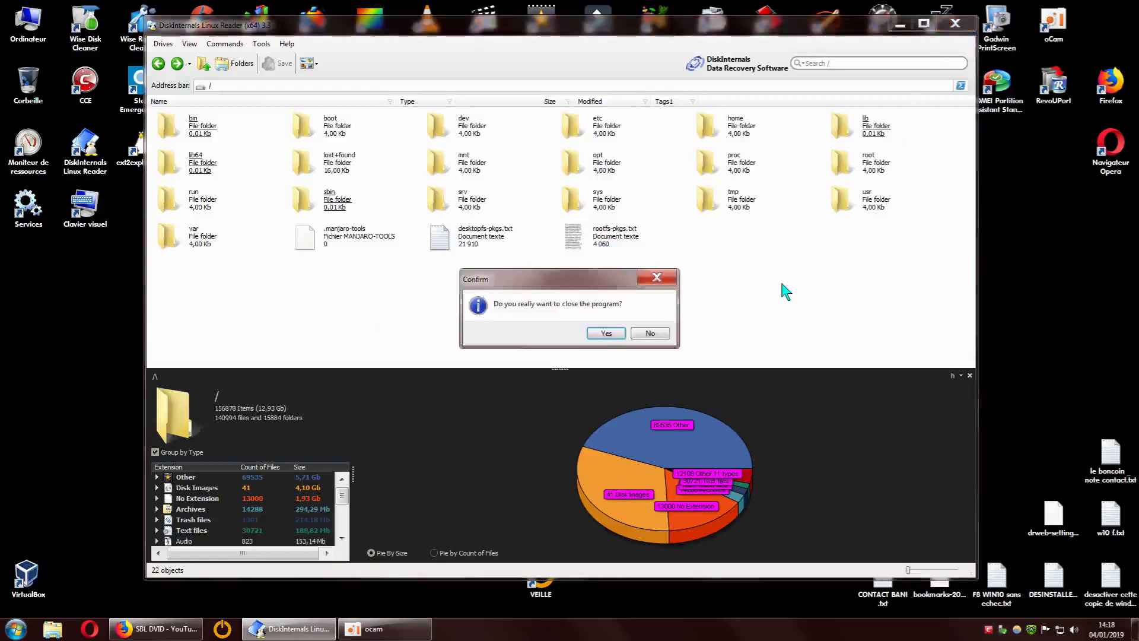
left_click(611, 333)
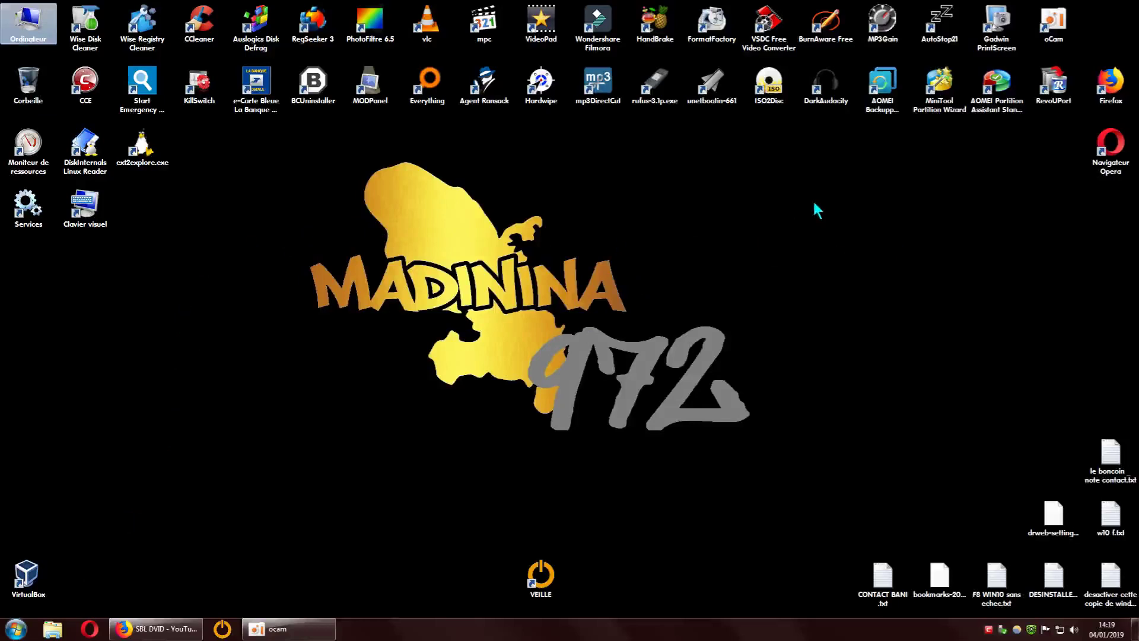
Step: Launch BurnAware Free and open a new, empty ISO image compilation
double_click(826, 24)
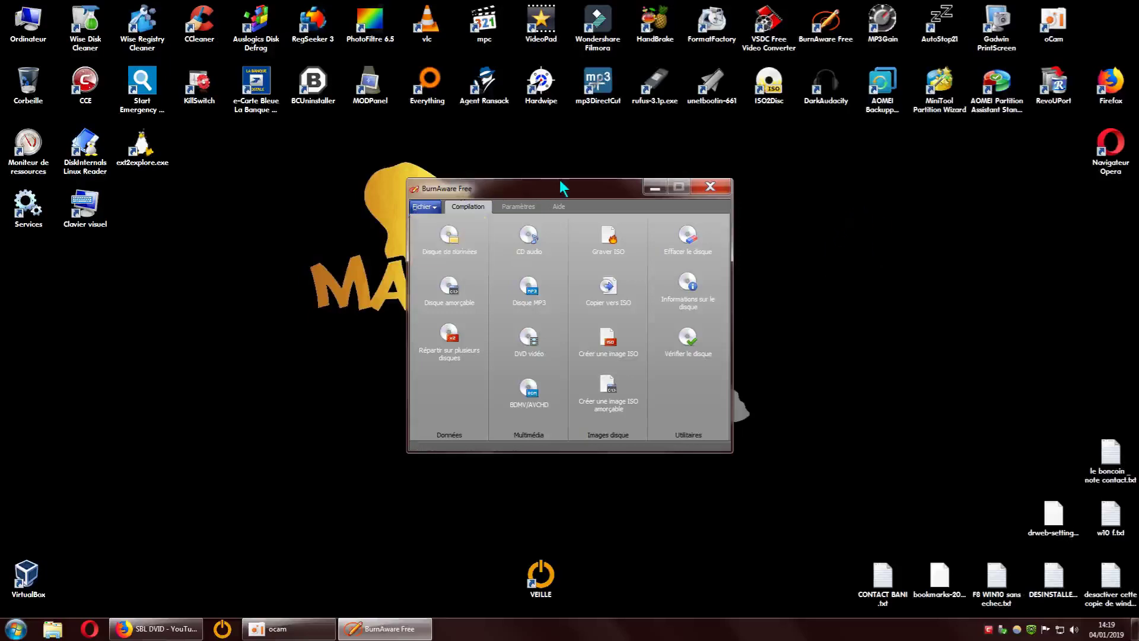
left_click_drag(575, 188, 569, 160)
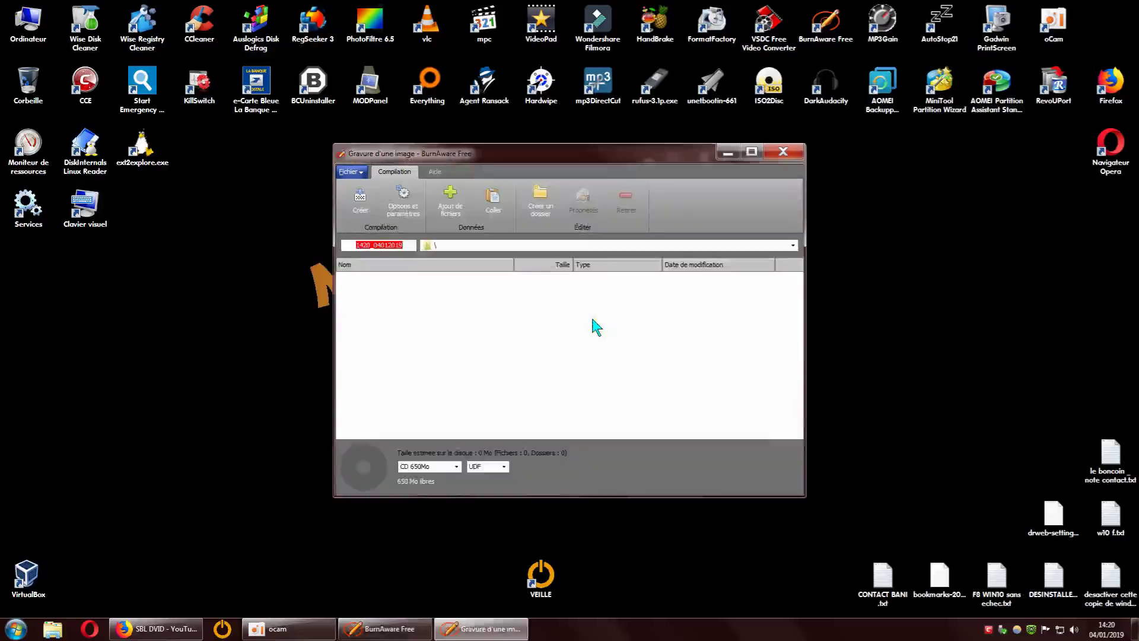
Step: Start adding files to the ISO compilation and browse to the folder Z:\LINUX MANJARO PARTITION Ext4
left_click_drag(650, 151, 386, 104)
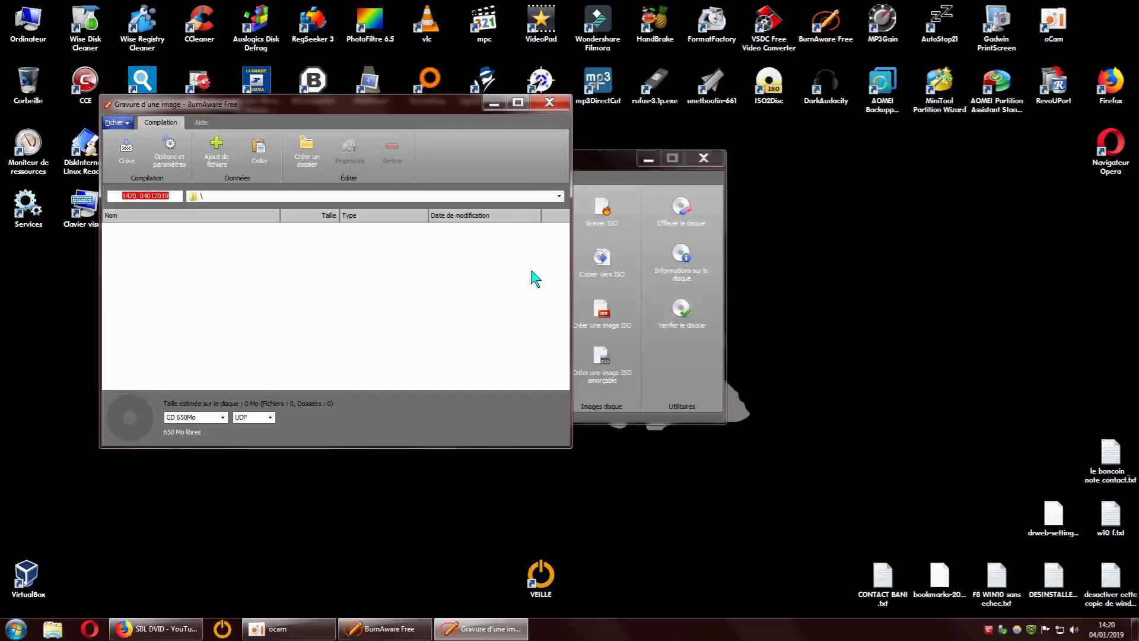
left_click(212, 159)
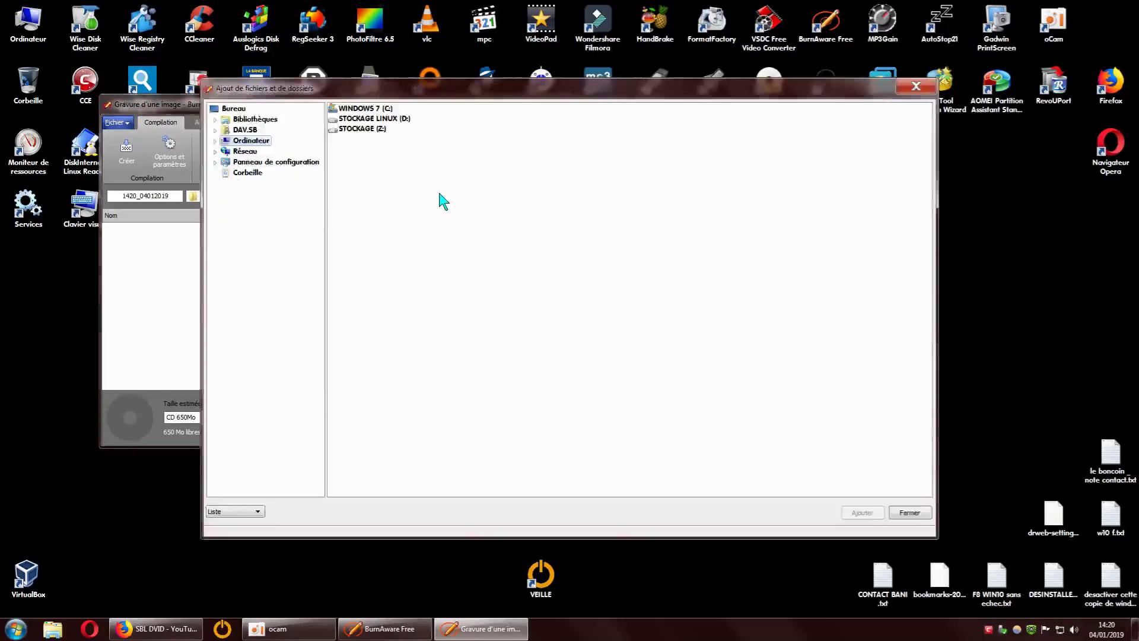
double_click(368, 128)
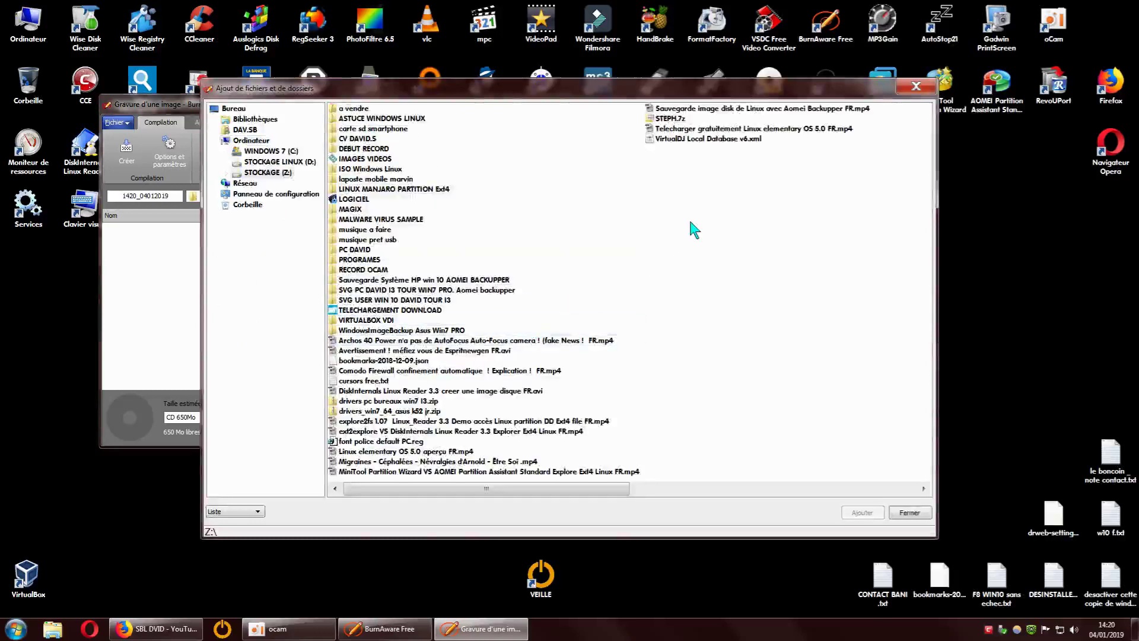
double_click(415, 188)
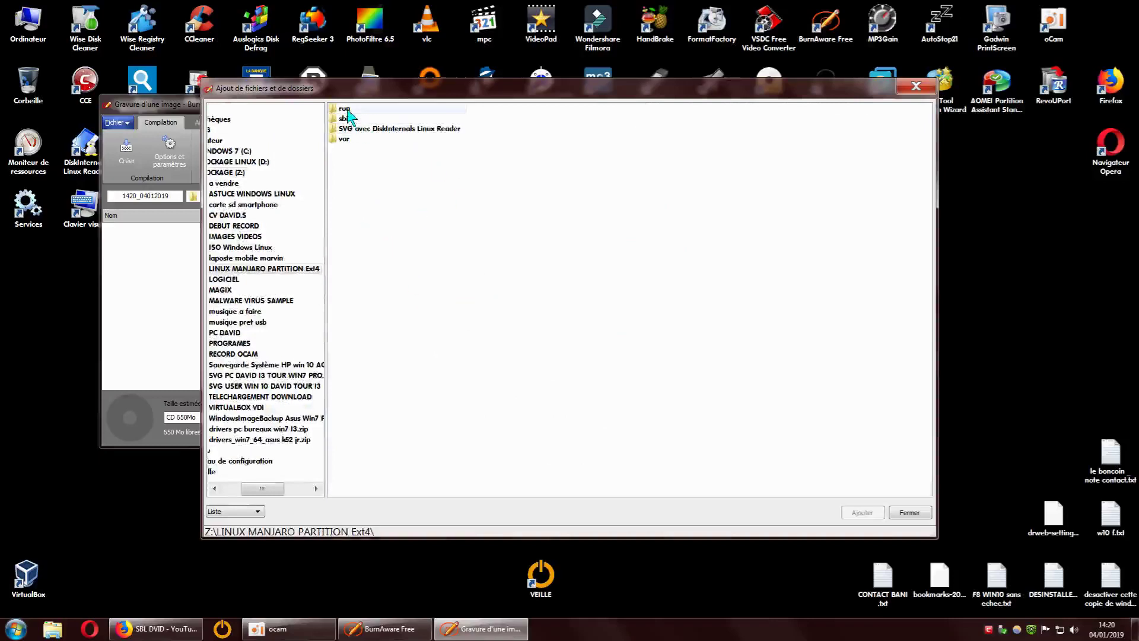
left_click(345, 139)
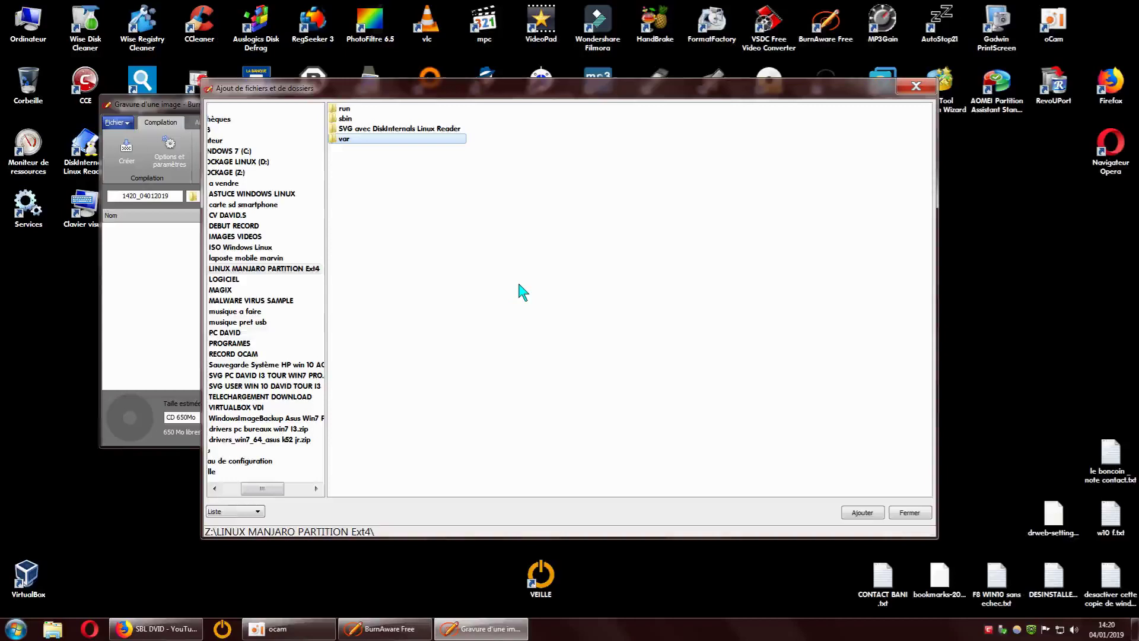
Step: Check the contents of Z:\LINUX MANJARO PARTITION Ext4 in Windows Explorer and close its window
double_click(30, 35)
double_click(618, 121)
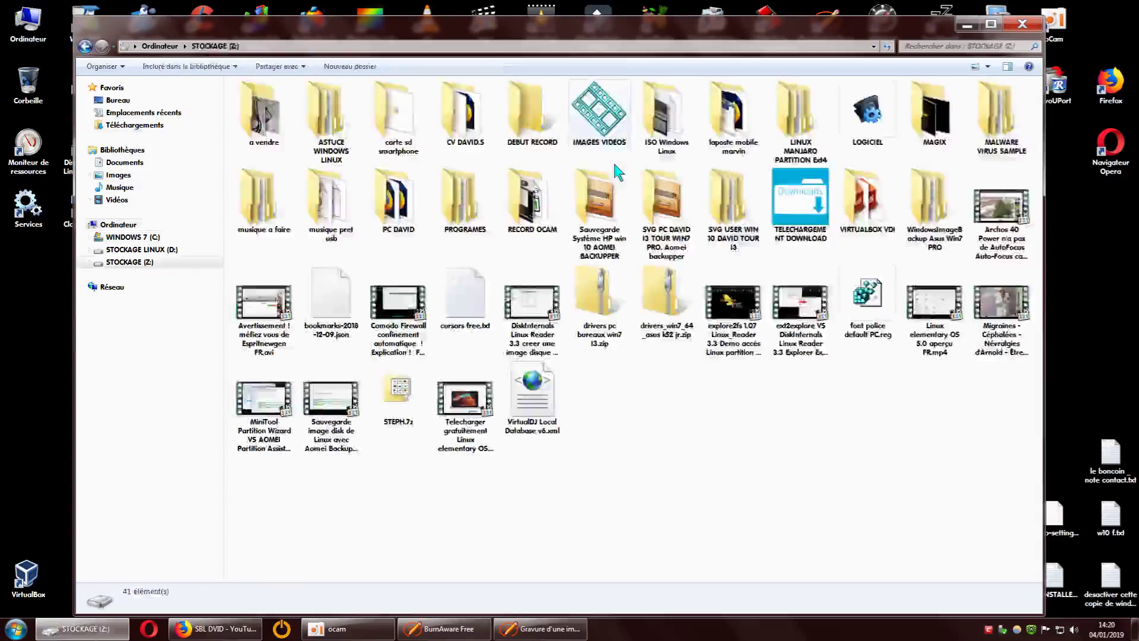
double_click(801, 130)
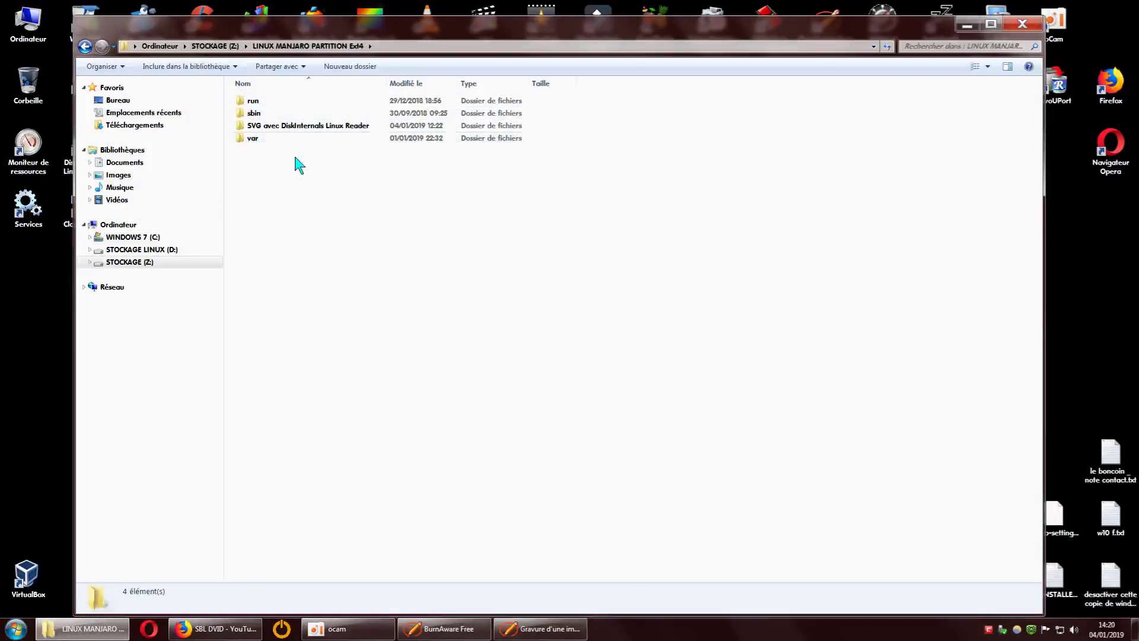
left_click(1025, 24)
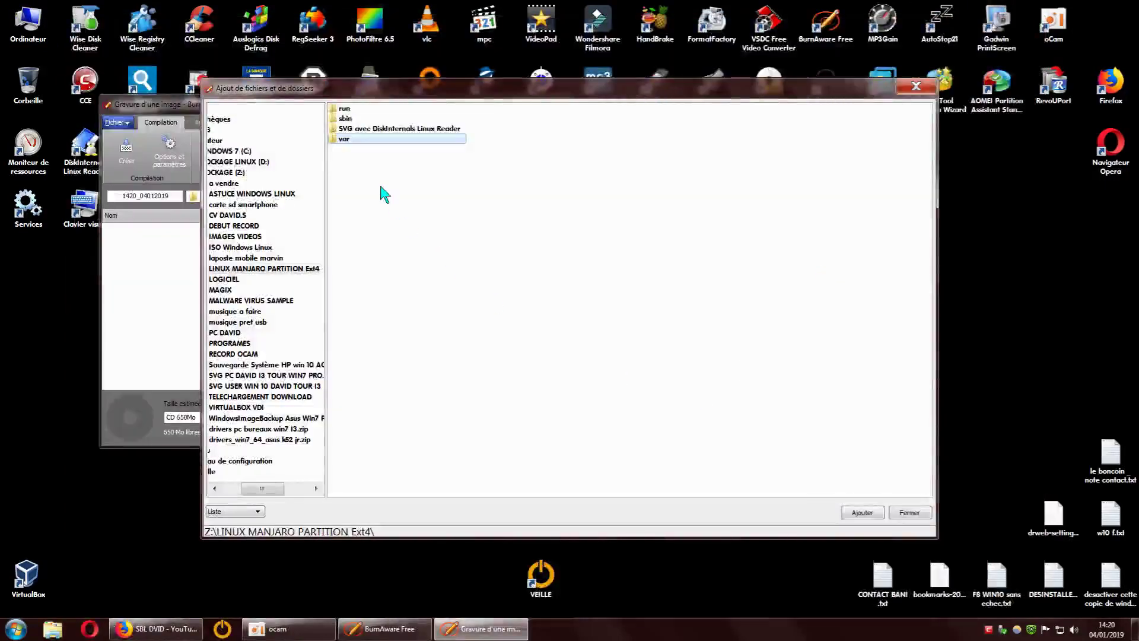
Step: Add the run, sbin and var folders to the ISO compilation and close the file selection dialog
left_click(347, 109)
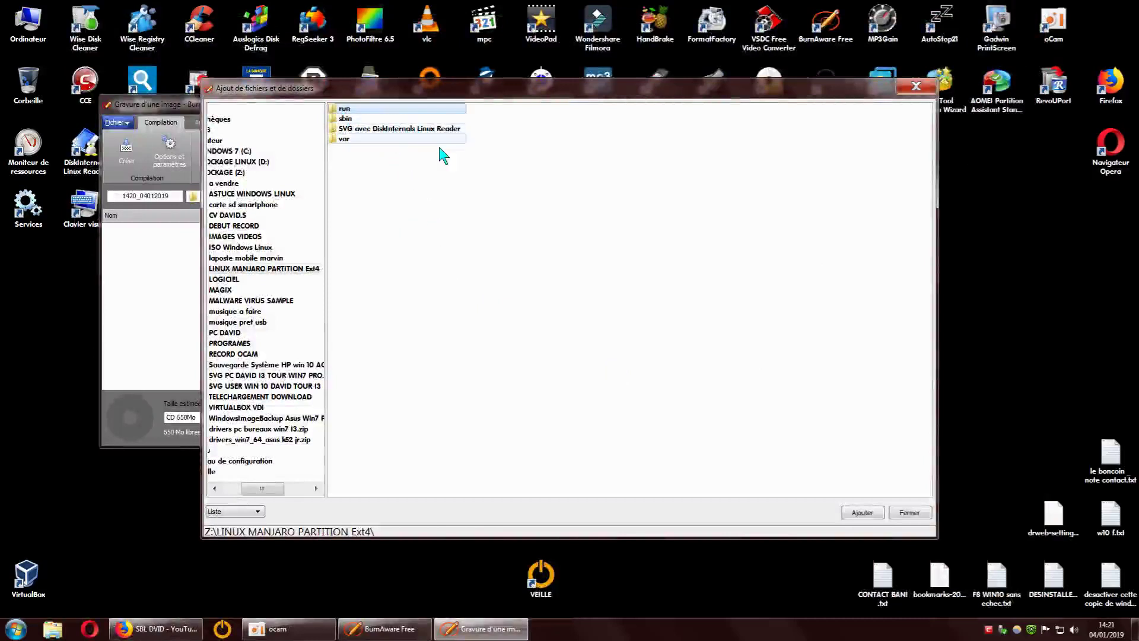
left_click(346, 119, "ctrl")
left_click(344, 139, "ctrl")
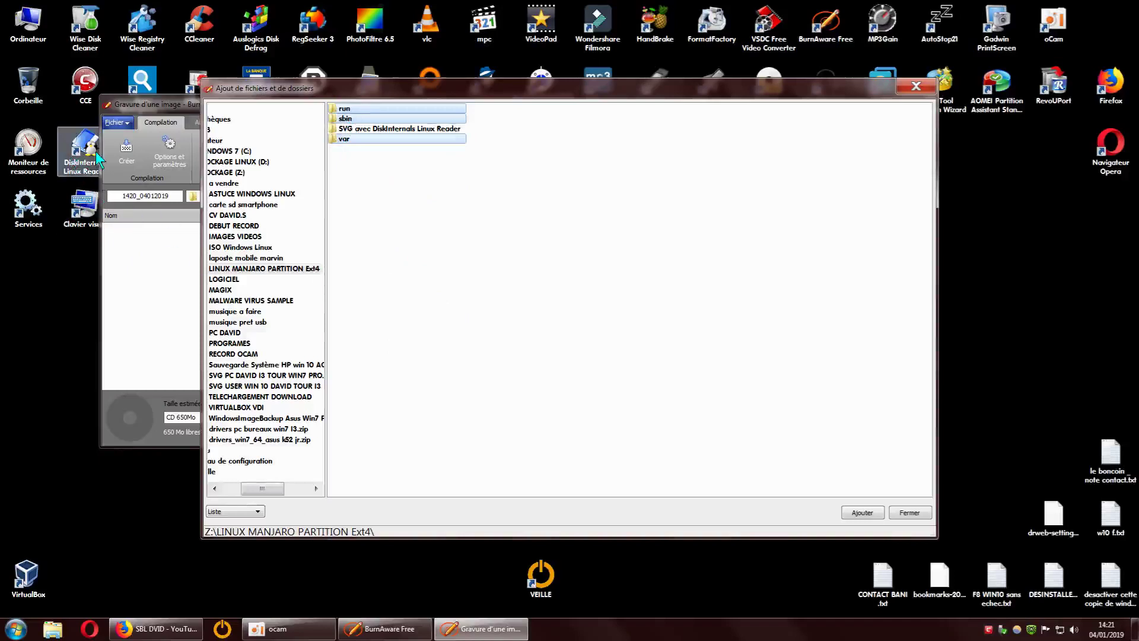
left_click(861, 514)
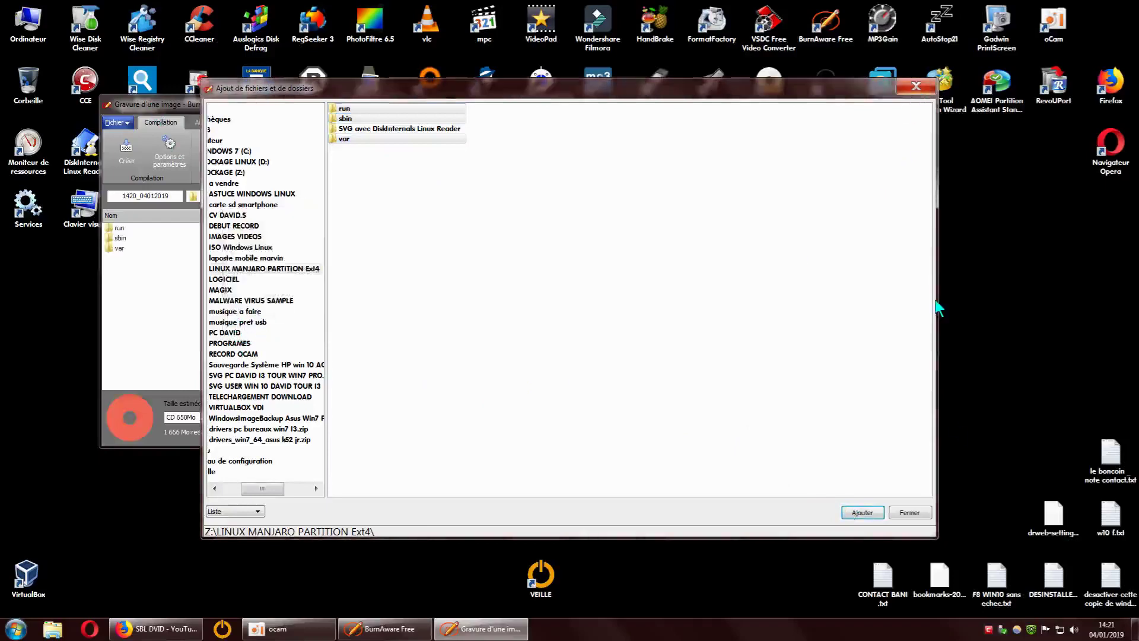
left_click(914, 510)
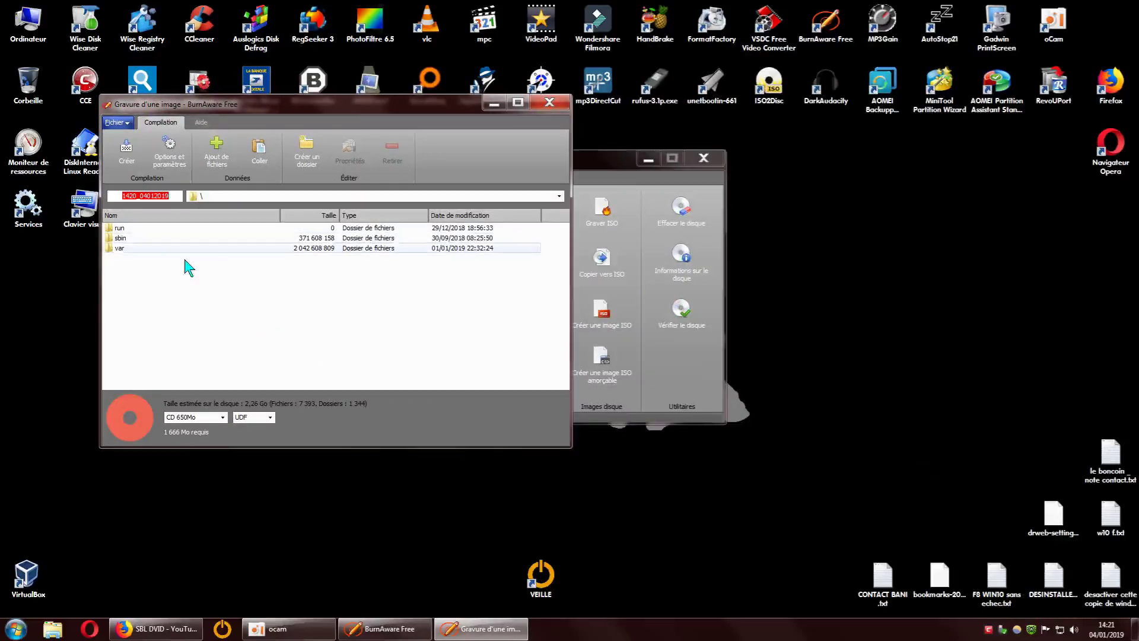
left_click_drag(379, 98, 502, 90)
left_click_drag(611, 70, 611, 66)
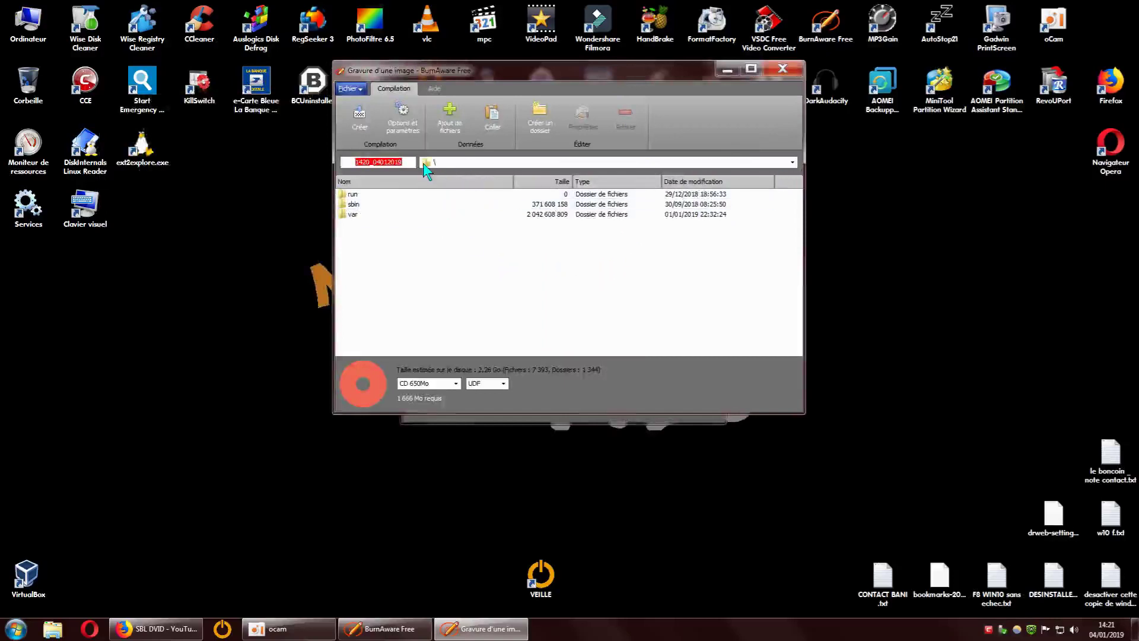
left_click(792, 163)
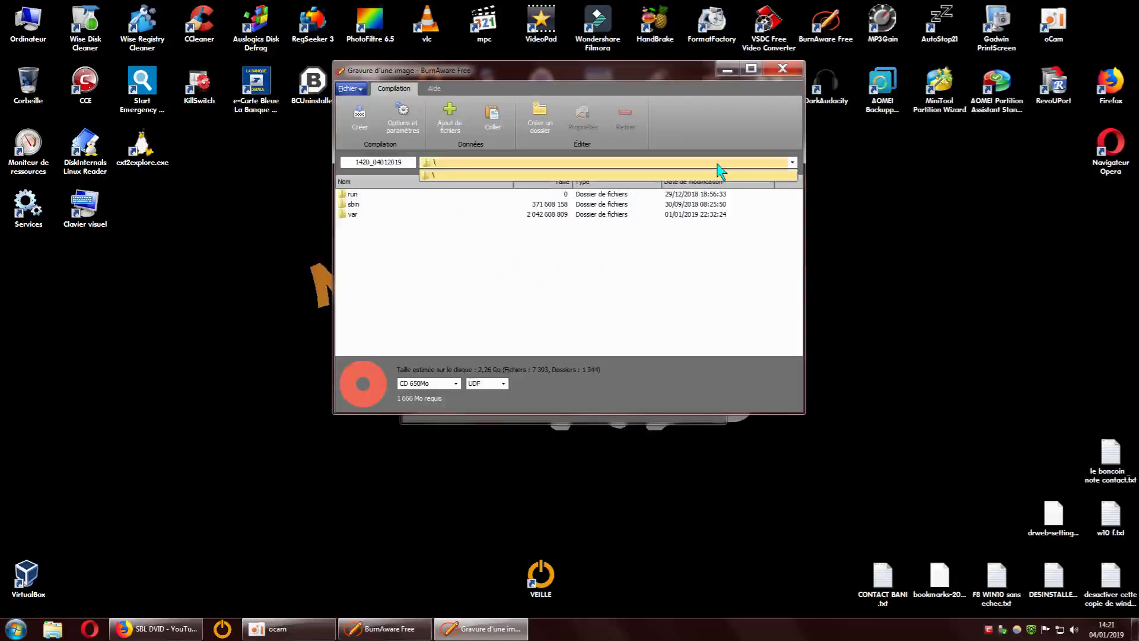
left_click(438, 285)
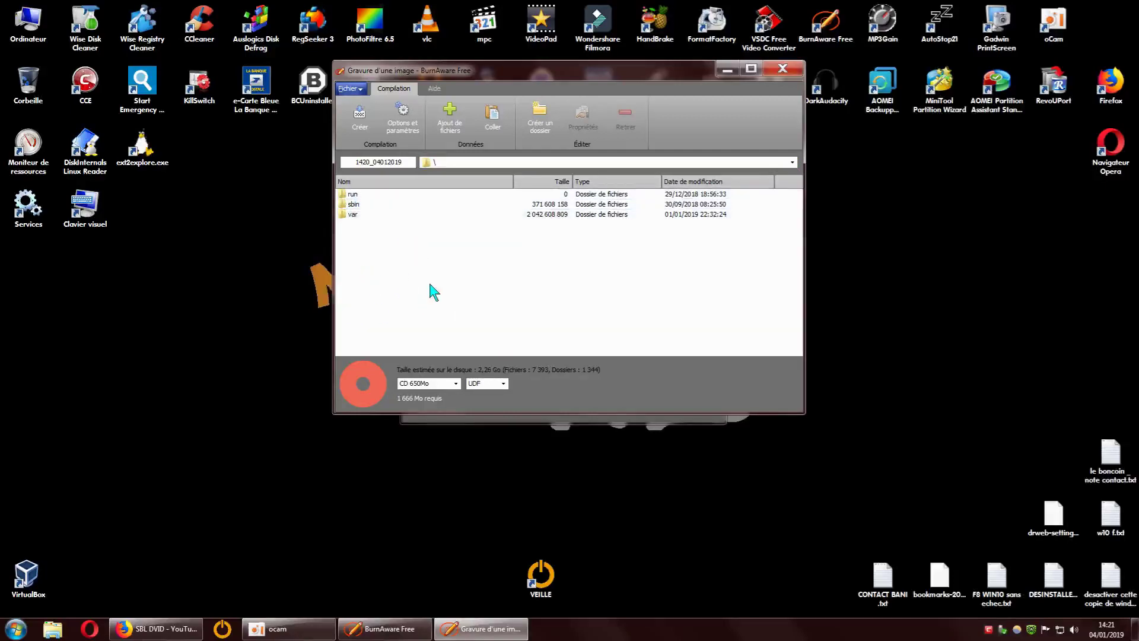
Step: Create the ISO image from the compilation, saving it to the desktop as "linux manjaro perso"
left_click(360, 118)
left_click_drag(549, 92, 378, 40)
left_click_drag(732, 347, 753, 457)
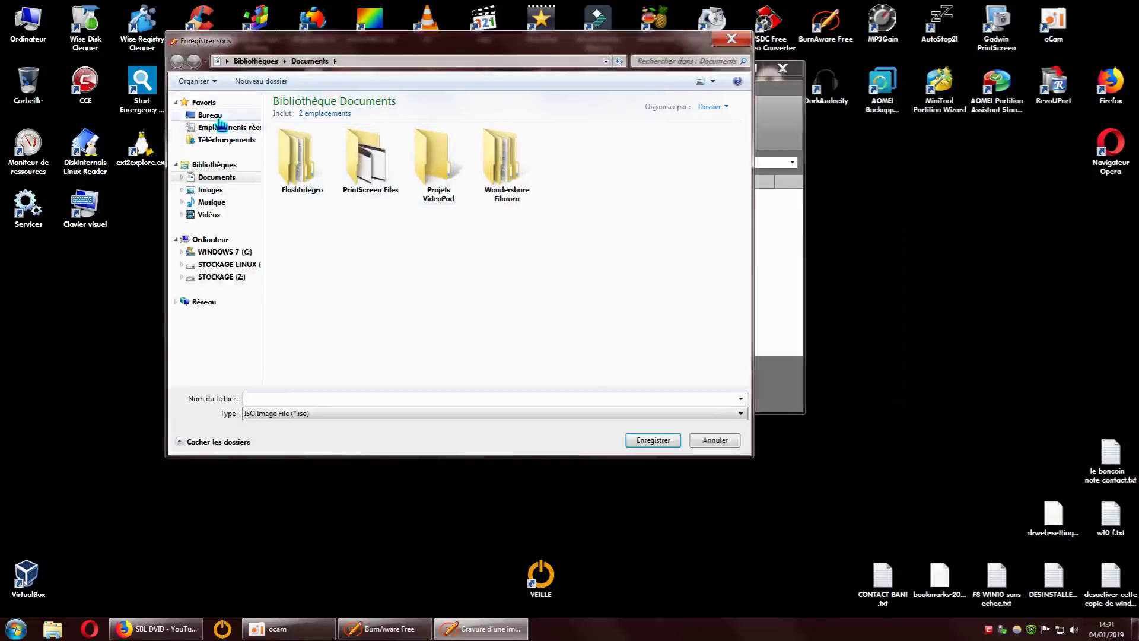
left_click(211, 115)
left_click(347, 398)
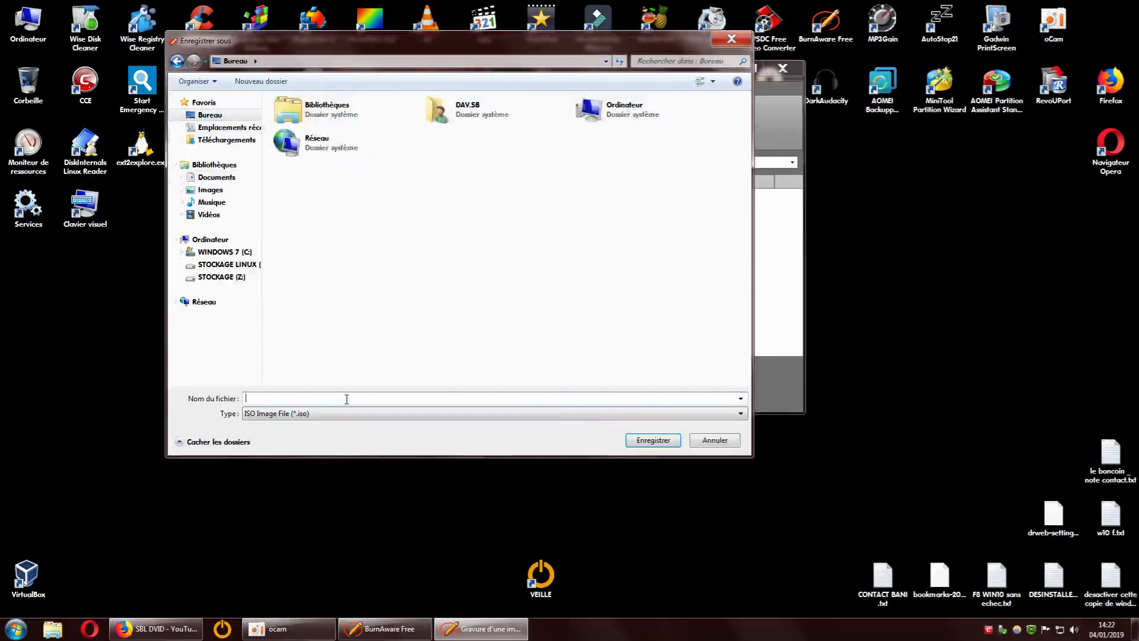
type("linux manjaro")
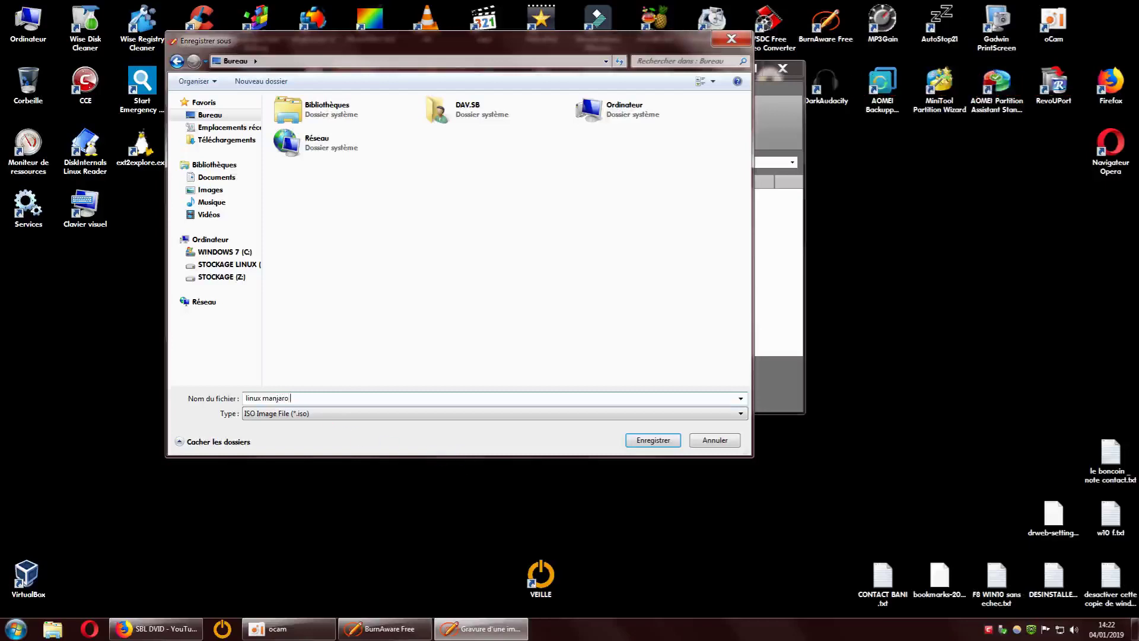
type("perso")
left_click(653, 439)
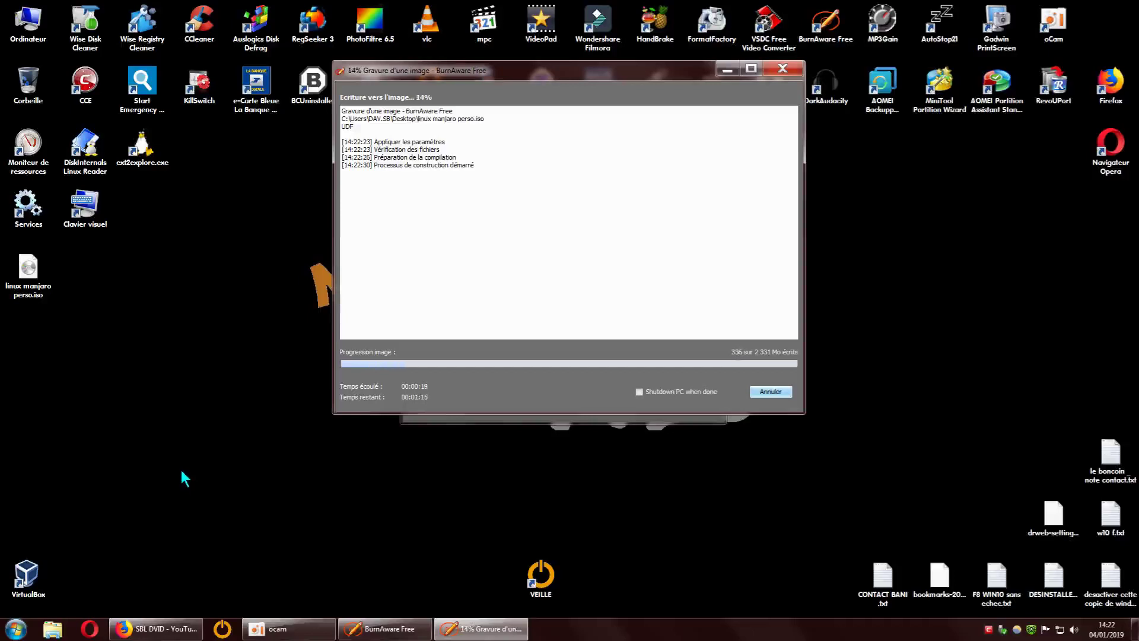
Step: Finish the image creation process, then close BurnAware Free and the Rufus window
left_click_drag(677, 76, 585, 246)
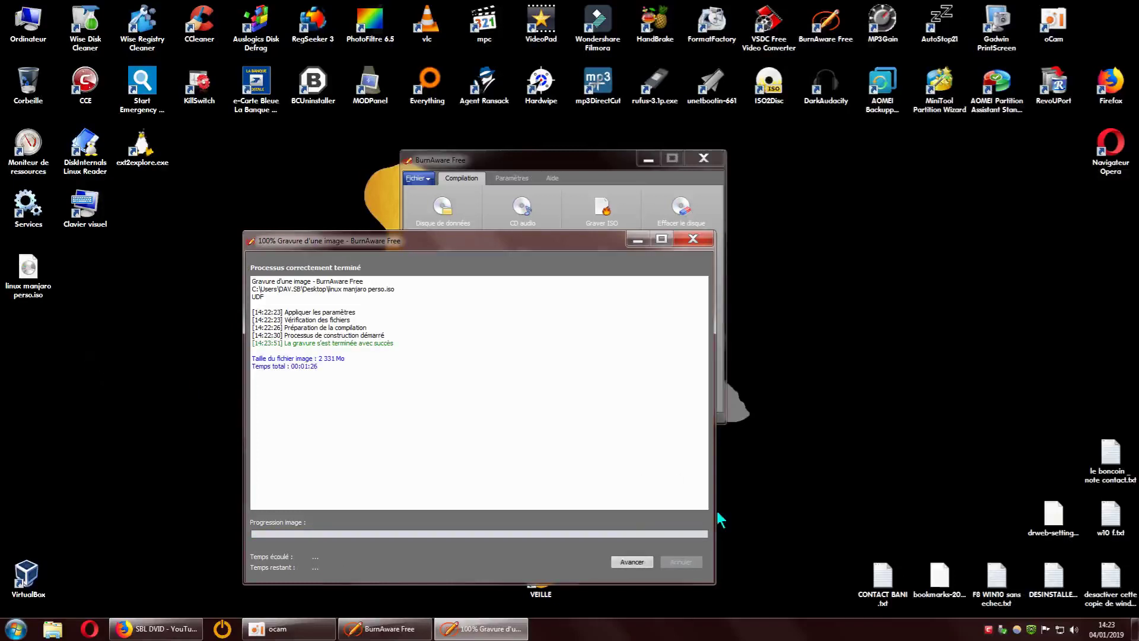
left_click(632, 562)
left_click(692, 238)
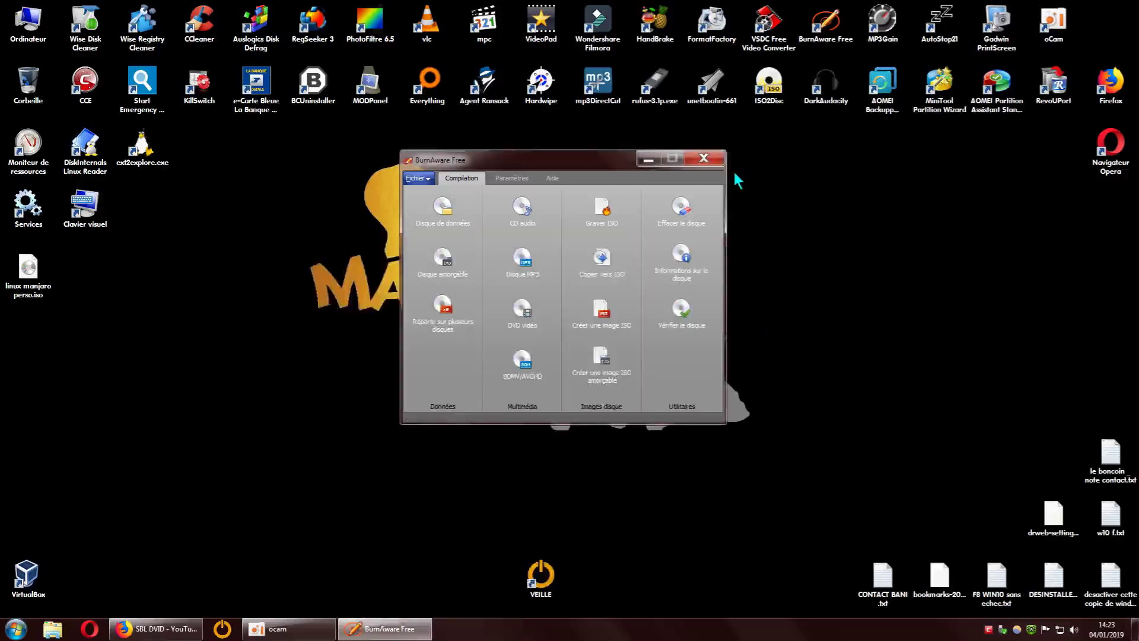
left_click(702, 158)
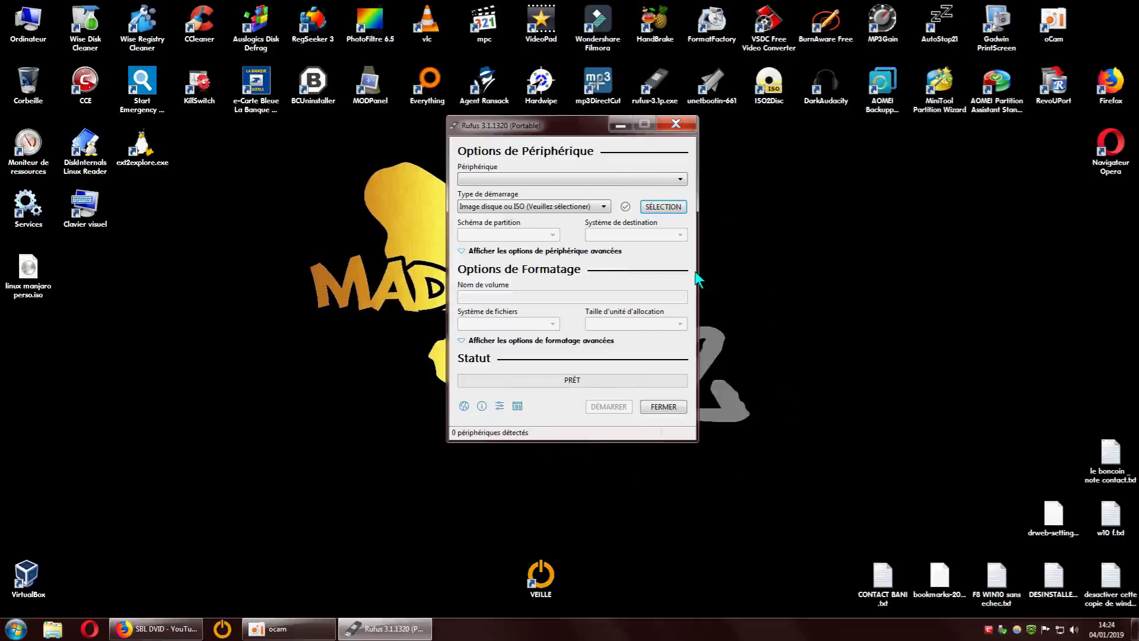
left_click(674, 125)
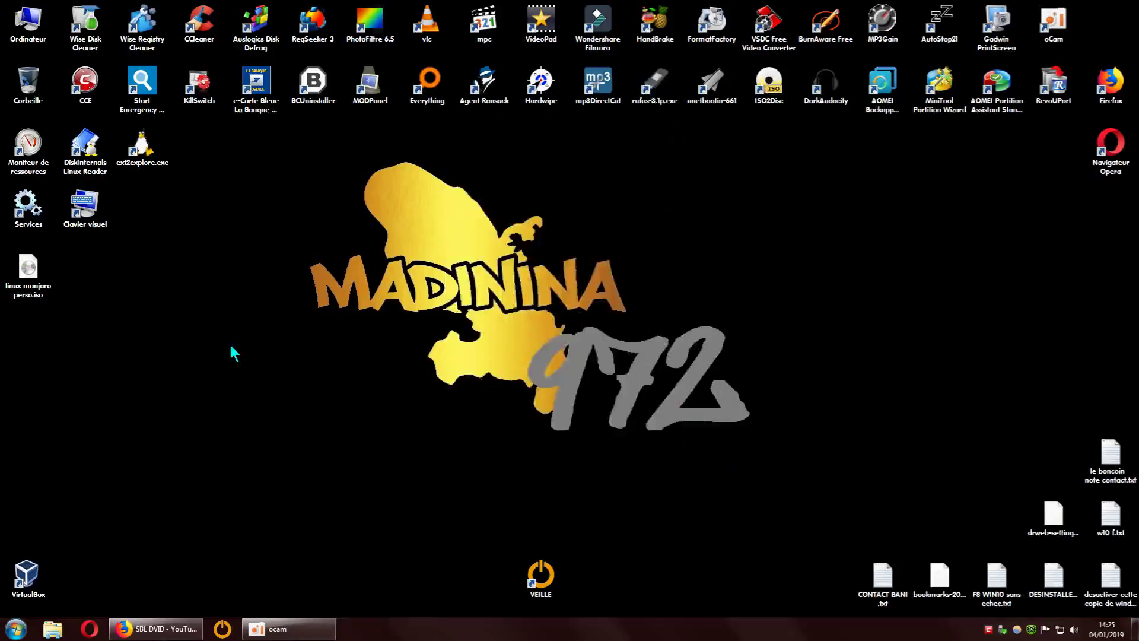
Step: Delete "linux manjaro perso.iso" from the desktop and empty the Recycle Bin
right_click(37, 280)
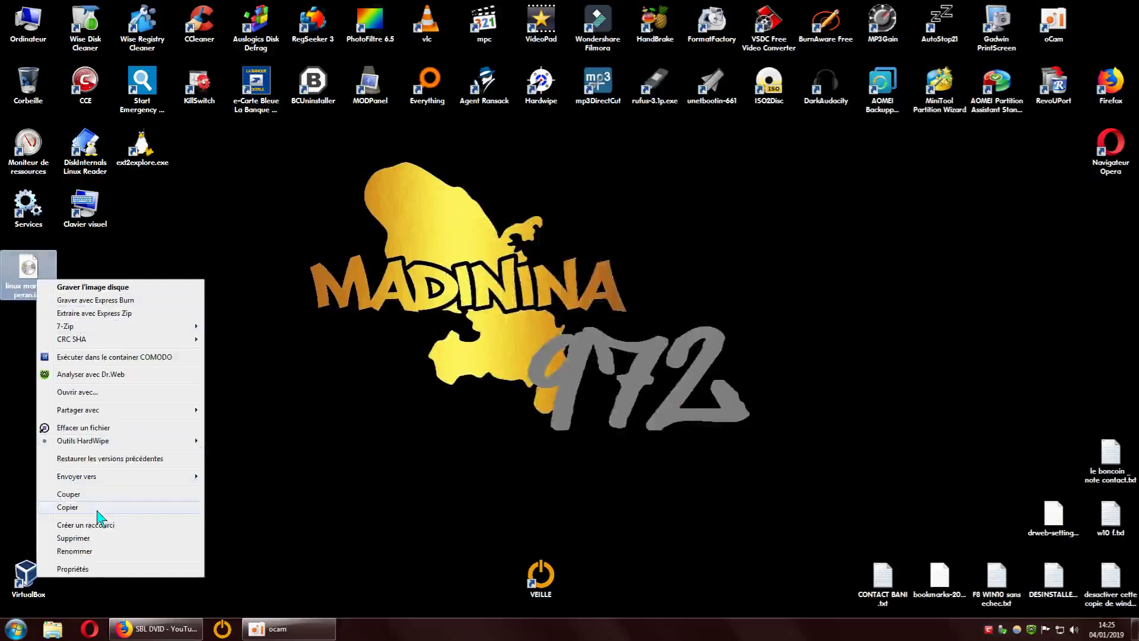
left_click(93, 538)
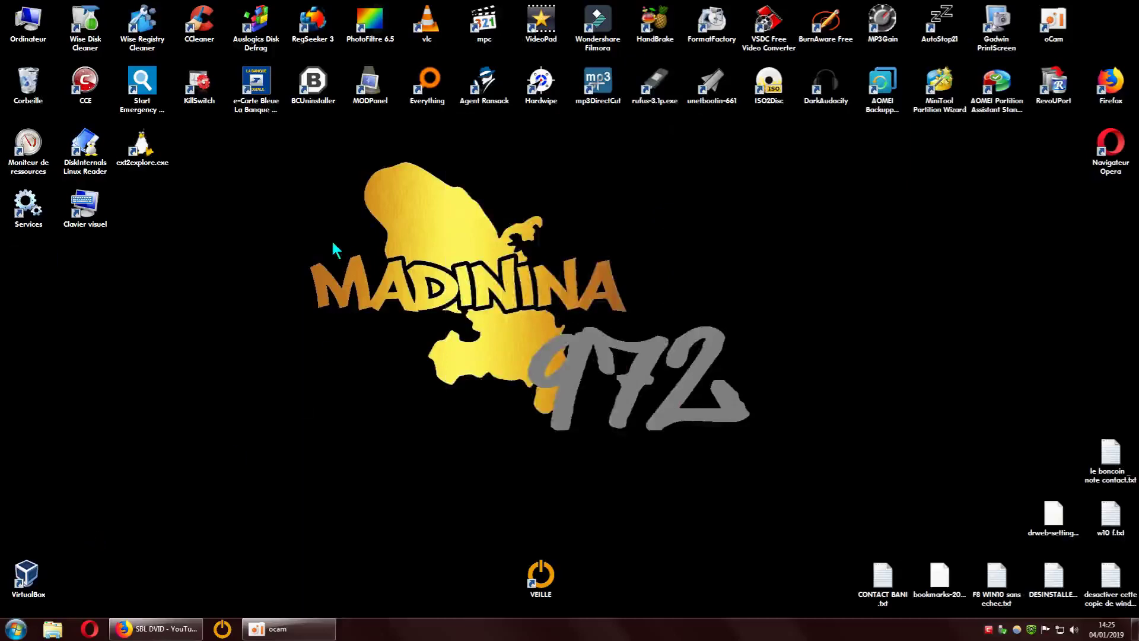
right_click(26, 83)
left_click(70, 103)
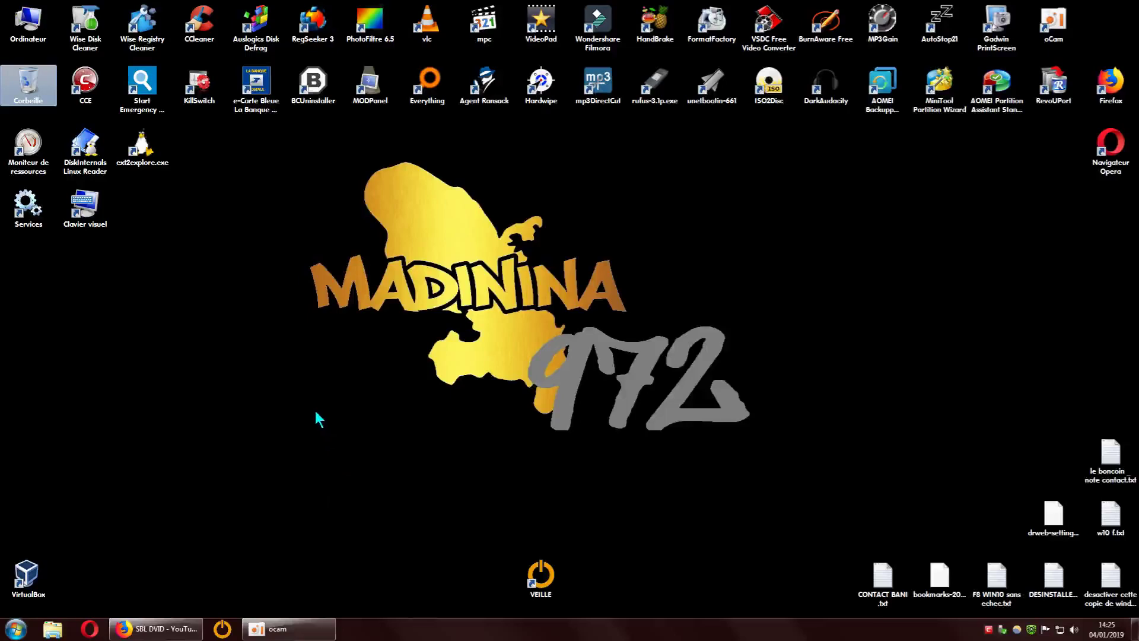
left_click(391, 406)
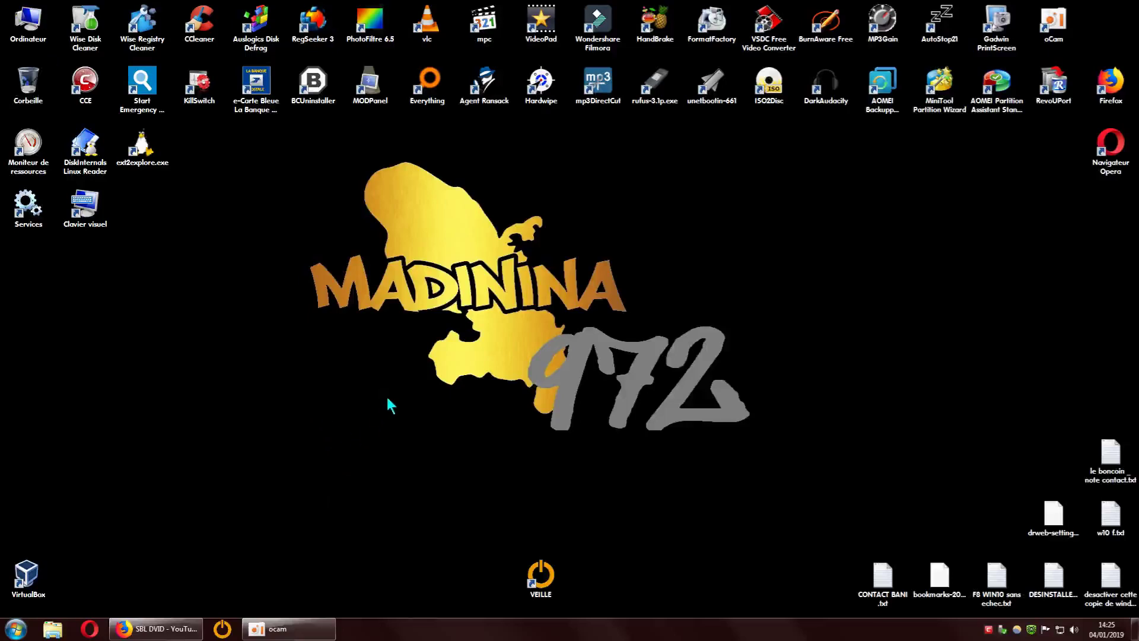